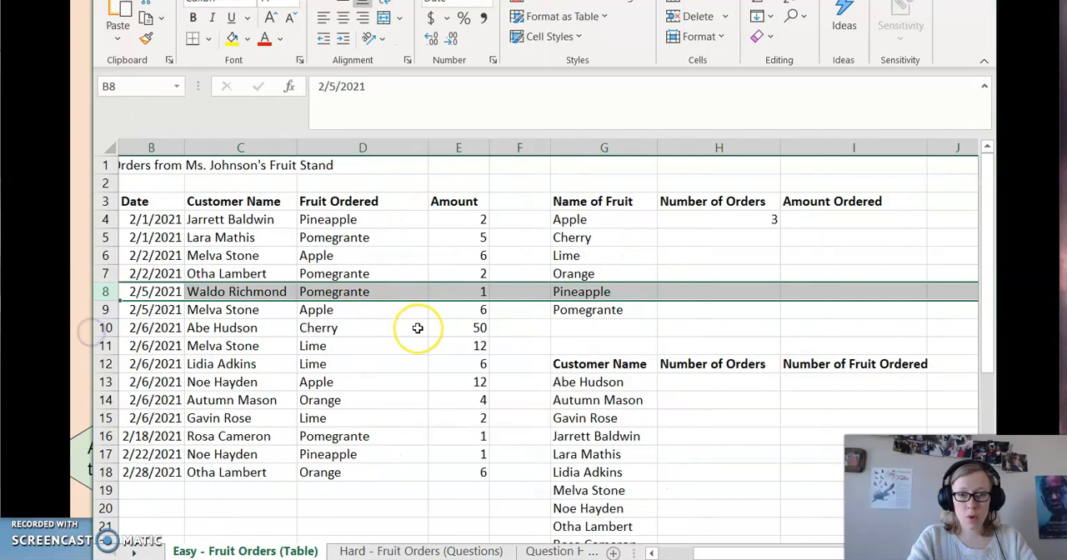
Start a SUMIF formula in cell I4 for Apple's amount ordered, with the Fruit Ordered cells D4:D18 as the range.
{"action": "left_click", "coordinate": [830, 221]}
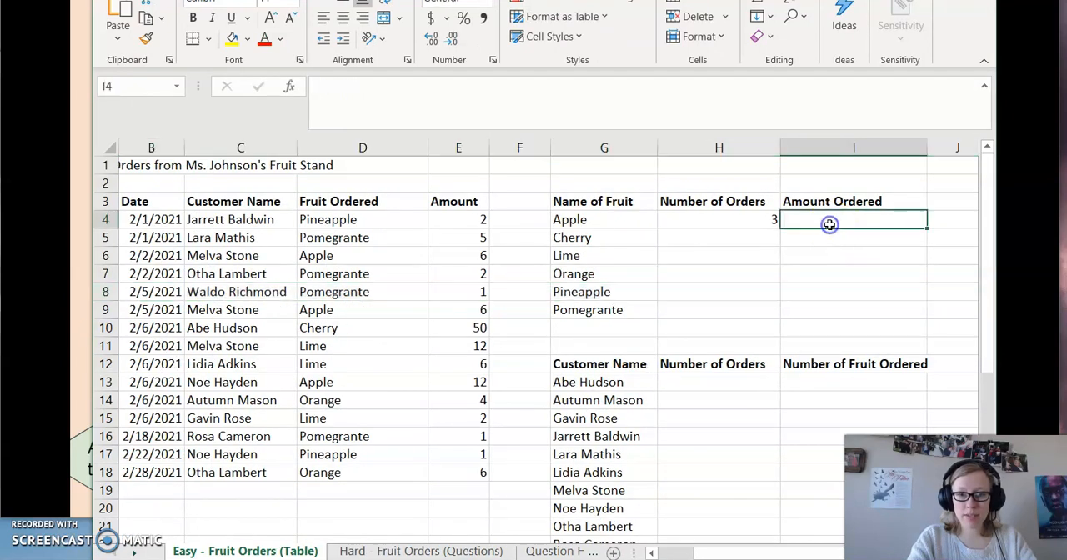
{"action": "scroll", "coordinate": [444, 311], "scroll_direction": "left", "scroll_amount": 2}
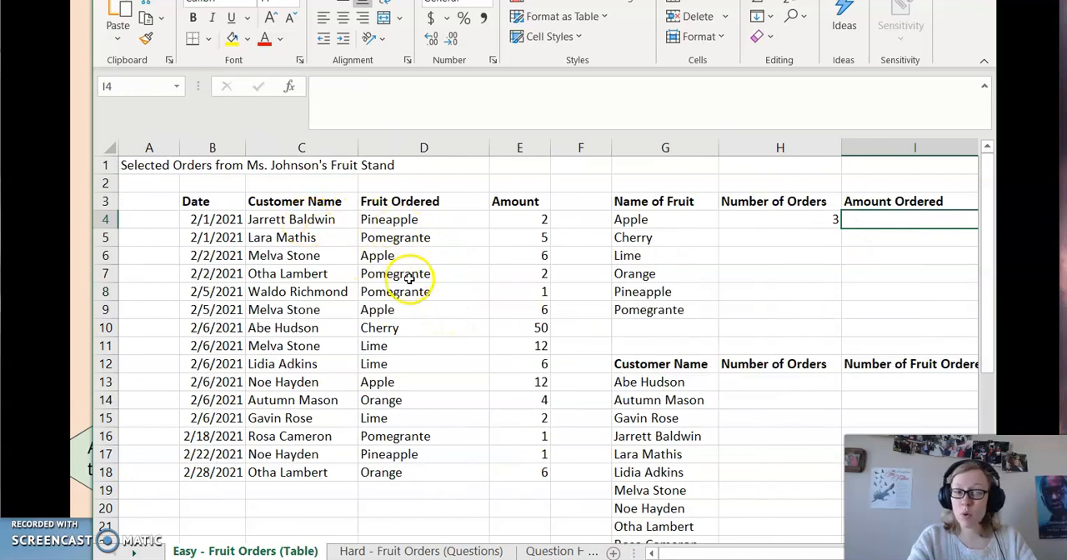
{"action": "left_click", "coordinate": [394, 314]}
{"action": "left_click", "coordinate": [775, 223]}
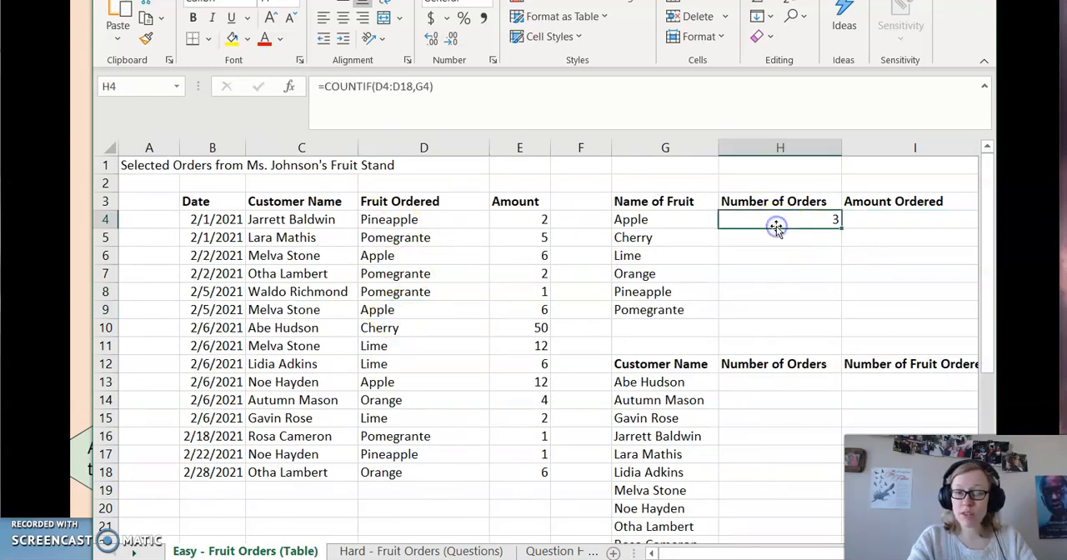
{"action": "left_click_drag", "start_coordinate": [528, 219], "coordinate": [531, 472]}
{"action": "left_click", "coordinate": [871, 224]}
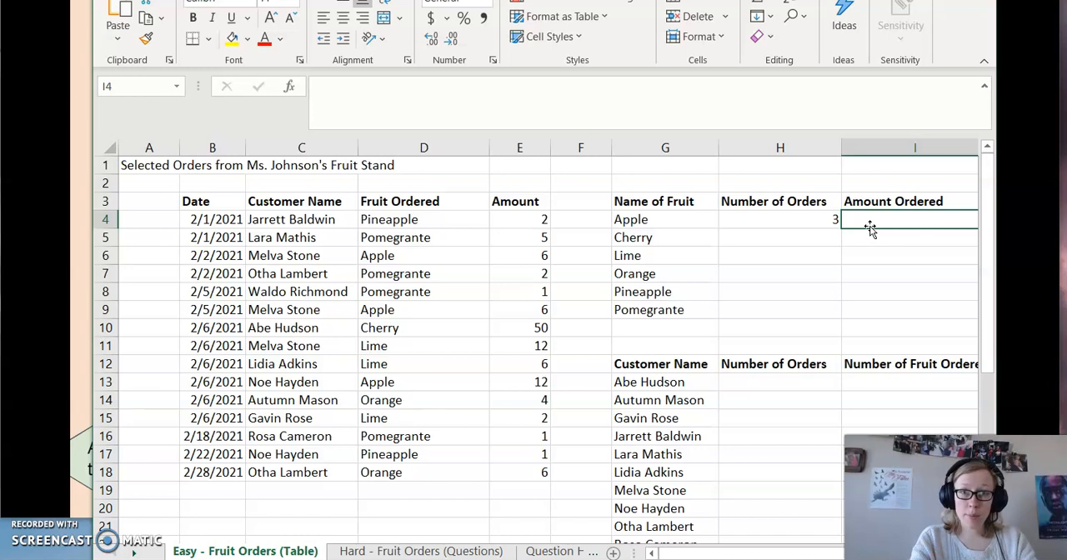
{"action": "type", "text": "="}
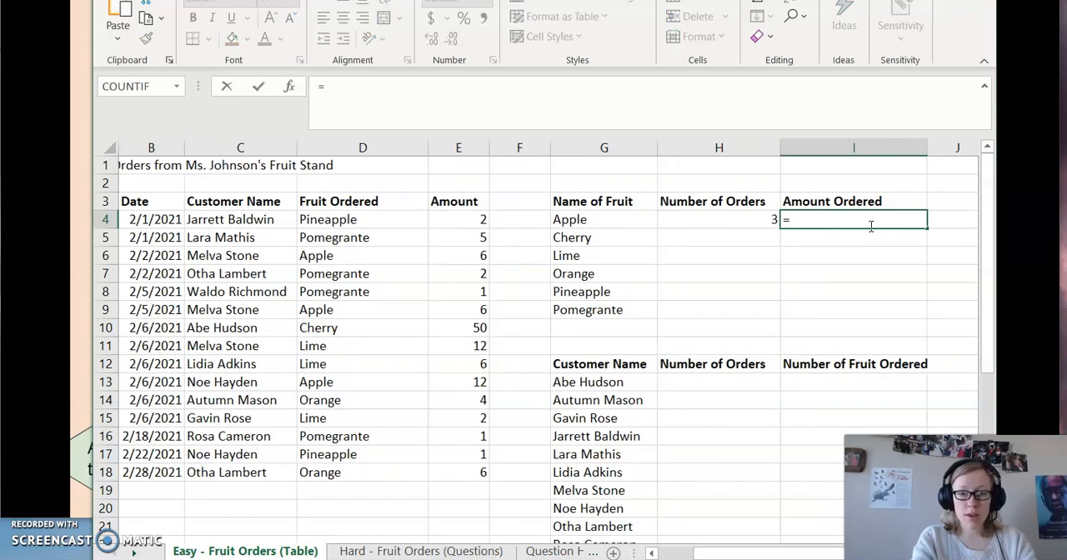
{"action": "type", "text": "SUMIF("}
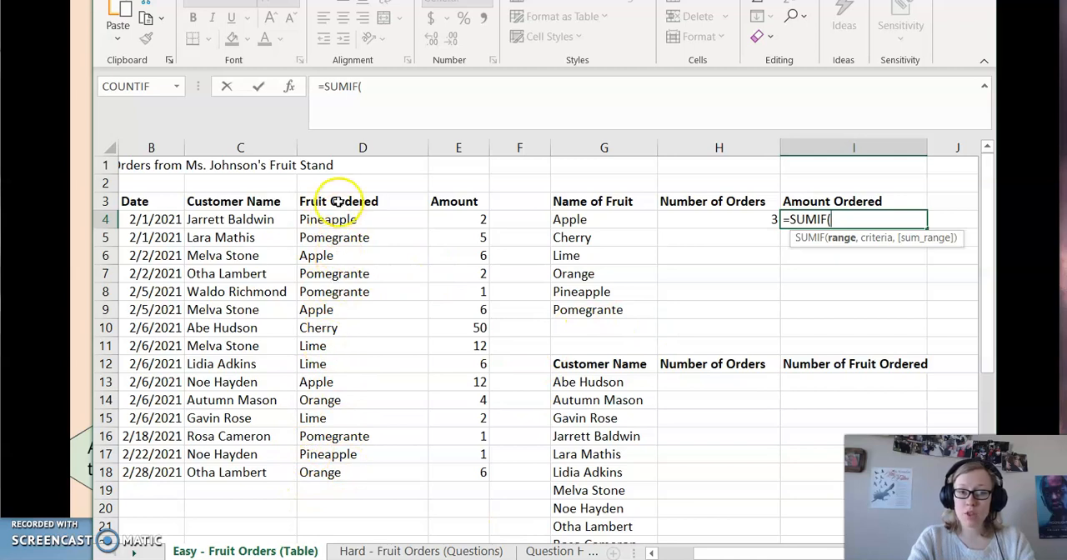
{"action": "left_click_drag", "start_coordinate": [336, 221], "coordinate": [322, 475]}
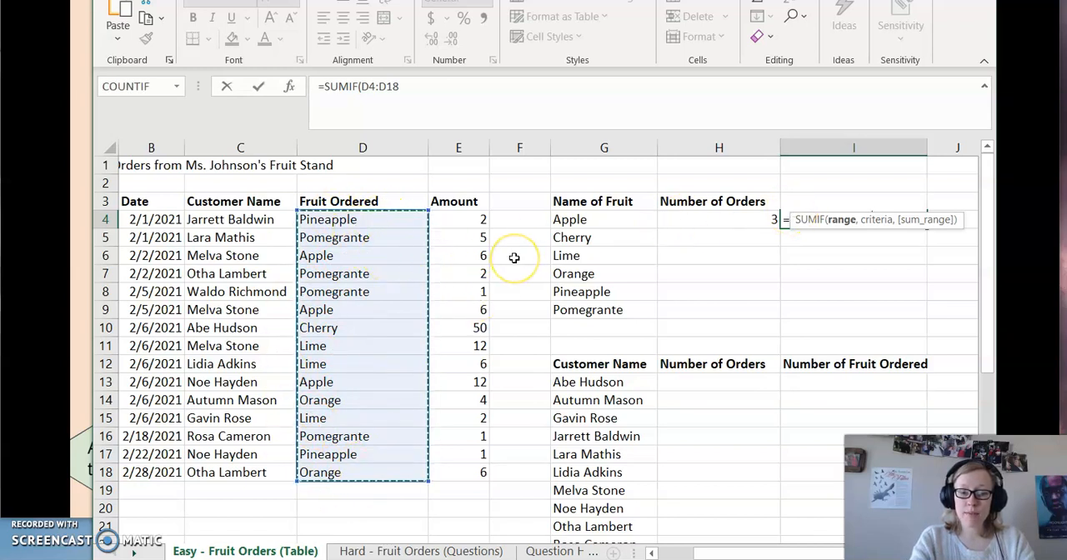
Complete the I4 formula with G4 as the criteria and the amounts E4:E18 as the sum range.
{"action": "type", "text": ","}
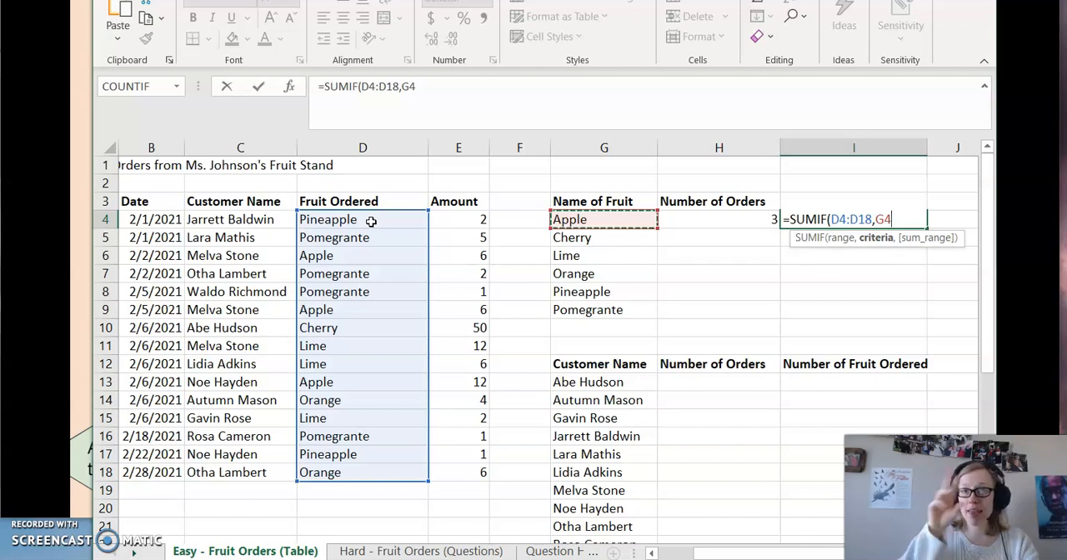
{"action": "left_click", "coordinate": [465, 227]}
{"action": "mouse_move", "coordinate": [465, 226]}
{"action": "left_mouse_down"}
{"action": "mouse_move", "coordinate": [466, 328]}
{"action": "mouse_move", "coordinate": [464, 215]}
{"action": "left_mouse_up"}
{"action": "left_click", "coordinate": [594, 227]}
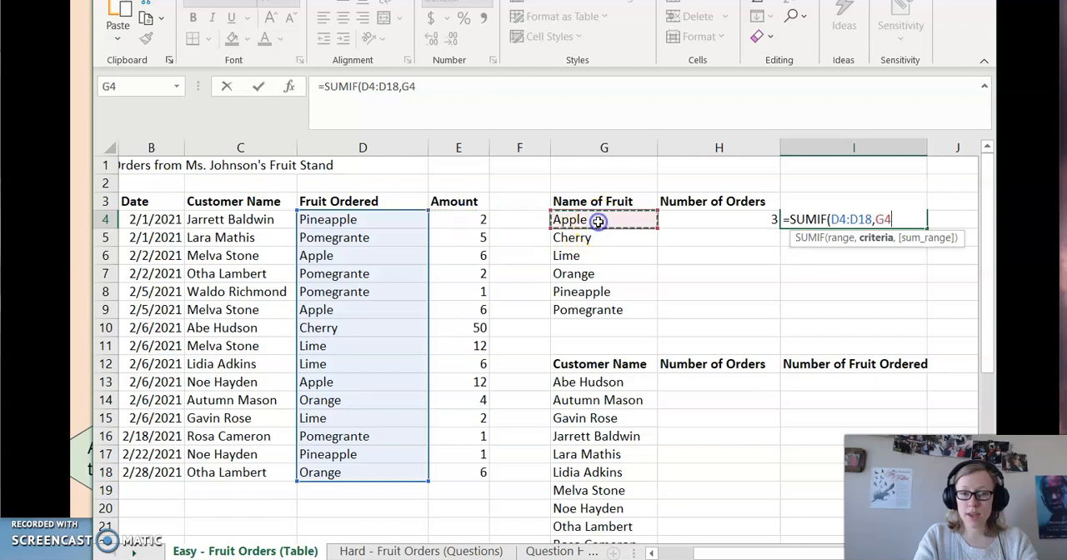
{"action": "type", "text": ","}
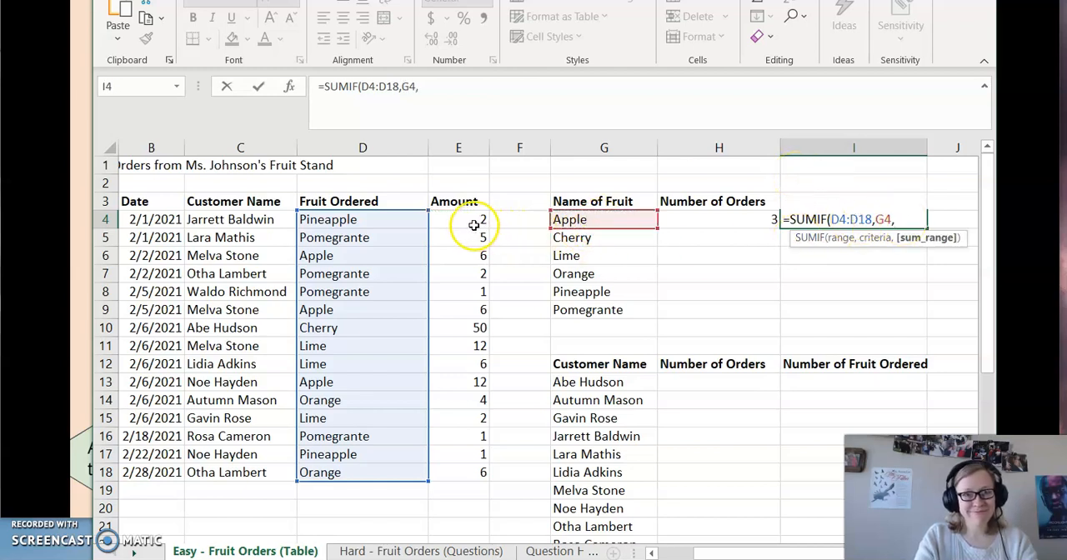
{"action": "left_click_drag", "start_coordinate": [471, 219], "coordinate": [464, 476]}
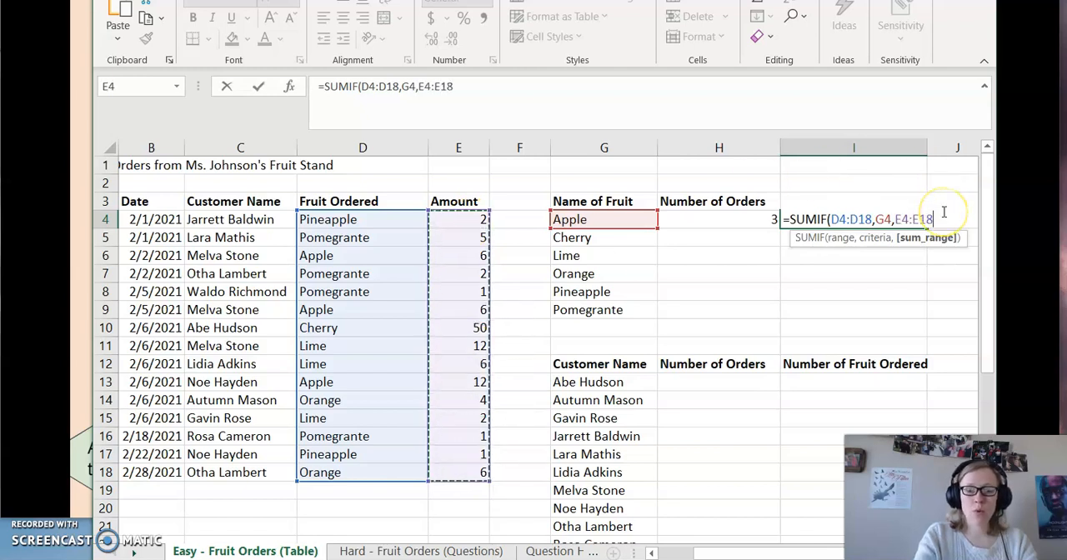
{"action": "type", "text": ")"}
{"action": "left_click_drag", "start_coordinate": [830, 219], "coordinate": [865, 220]}
{"action": "left_click", "coordinate": [838, 219]}
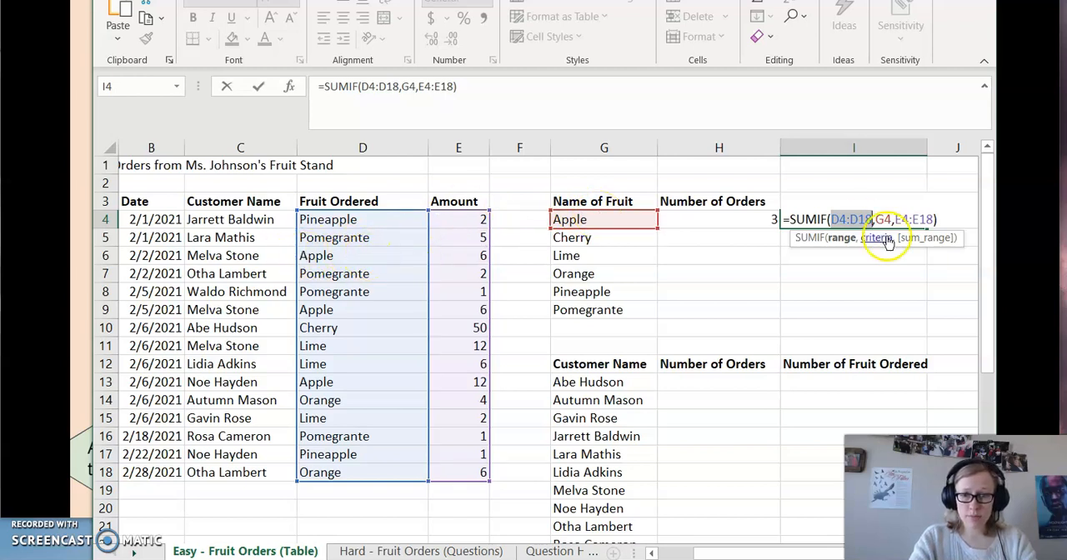
{"action": "left_click_drag", "start_coordinate": [896, 219], "coordinate": [932, 220]}
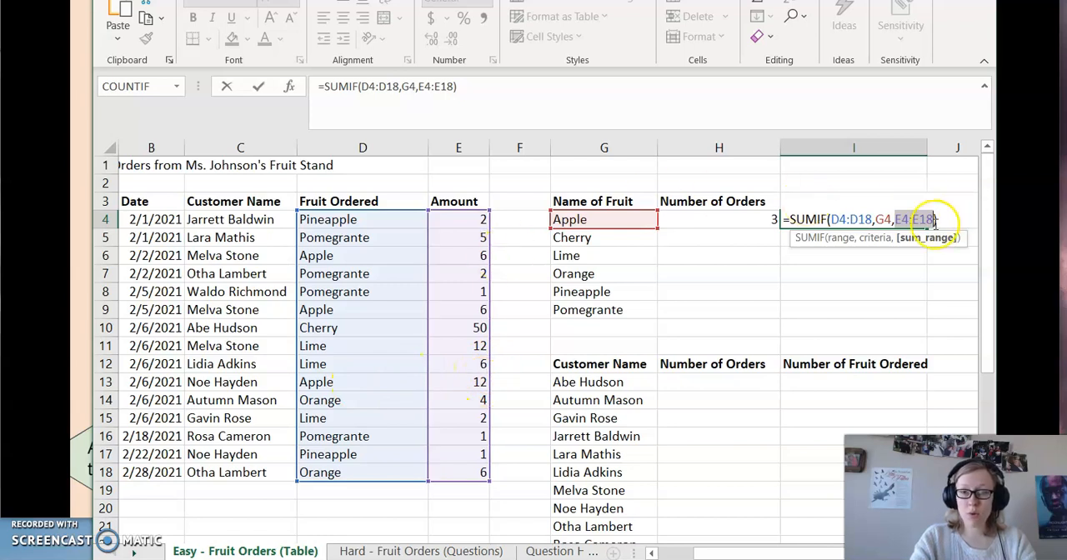
{"action": "key", "text": "Return"}
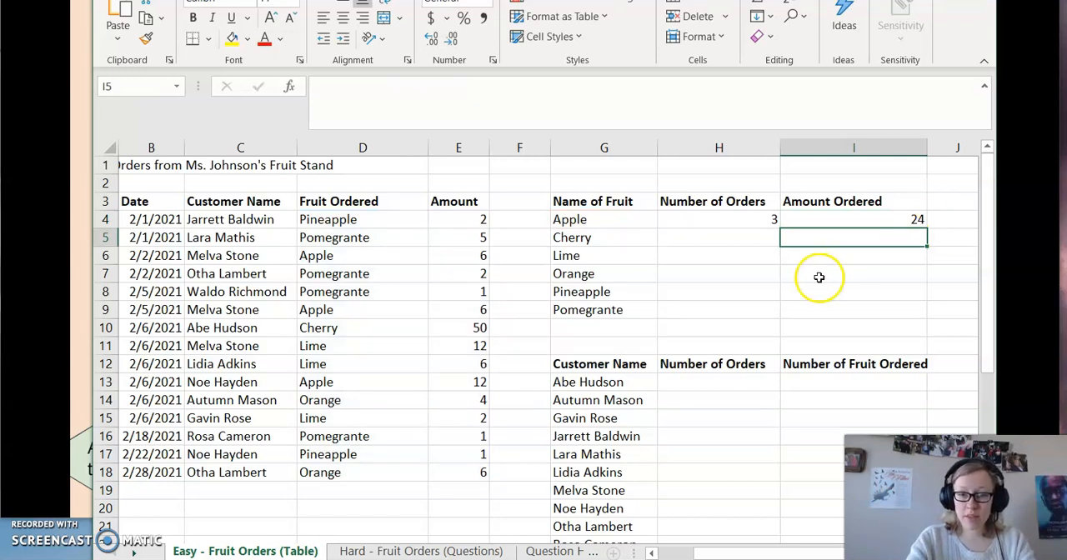
Start a SUMIF formula in cell I6 for Lime's amount ordered, using D4:D18 as the range.
{"action": "left_click", "coordinate": [797, 262]}
{"action": "type", "text": "="}
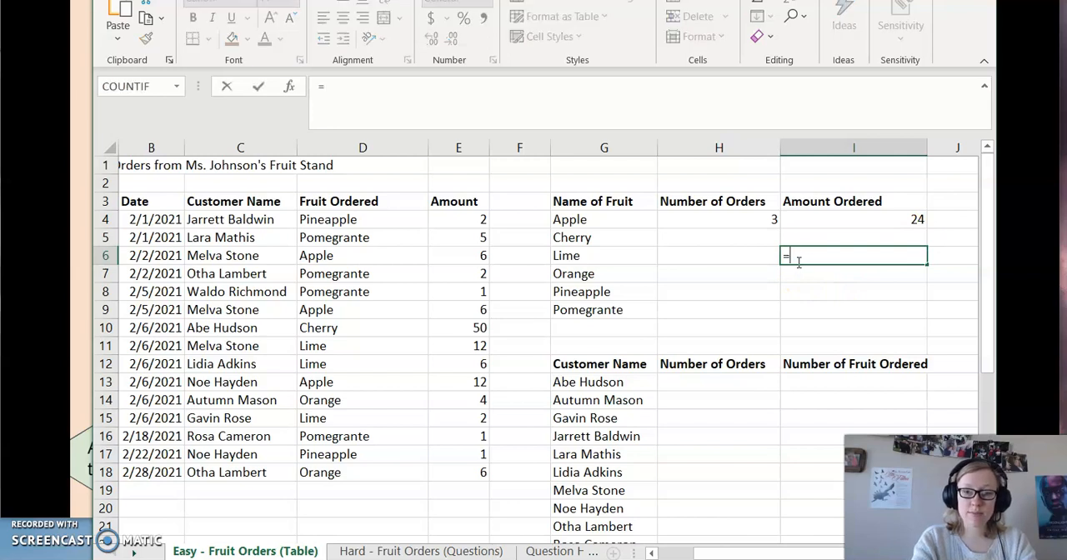
{"action": "type", "text": "sum"}
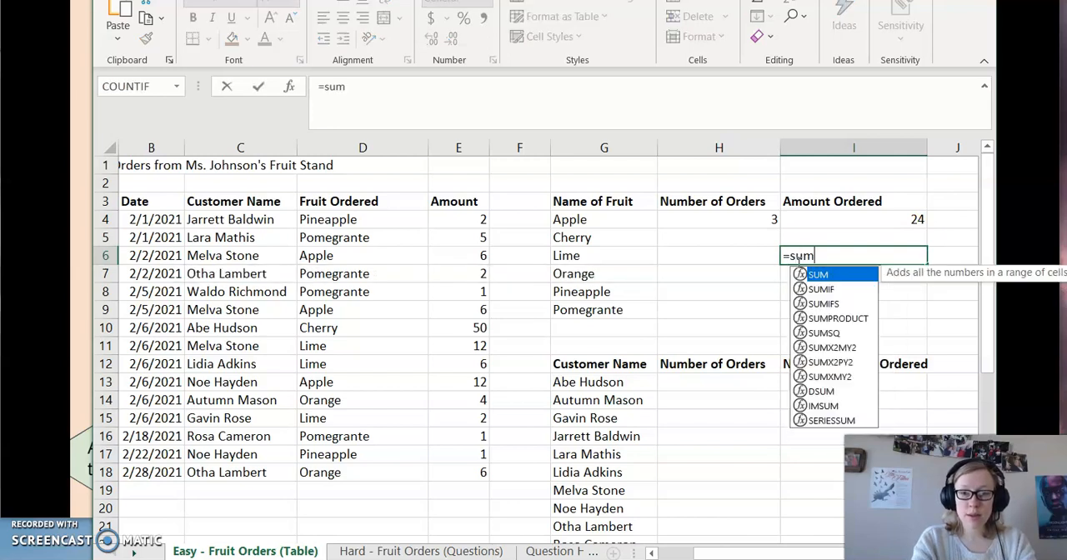
{"action": "key", "text": "BackSpace"}
{"action": "key", "text": "BackSpace"}
{"action": "key", "text": "BackSpace"}
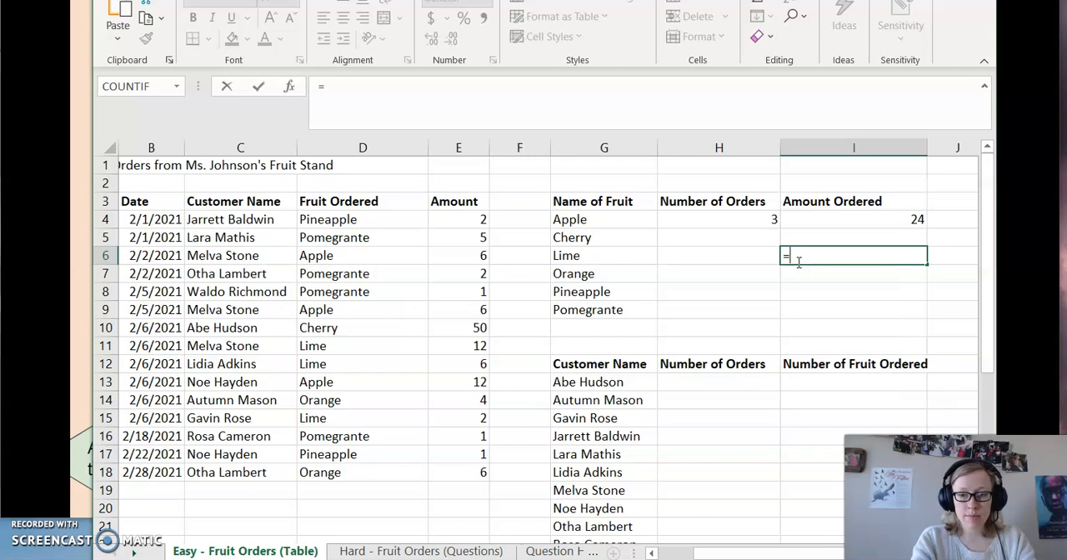
{"action": "type", "text": "SUMIF("}
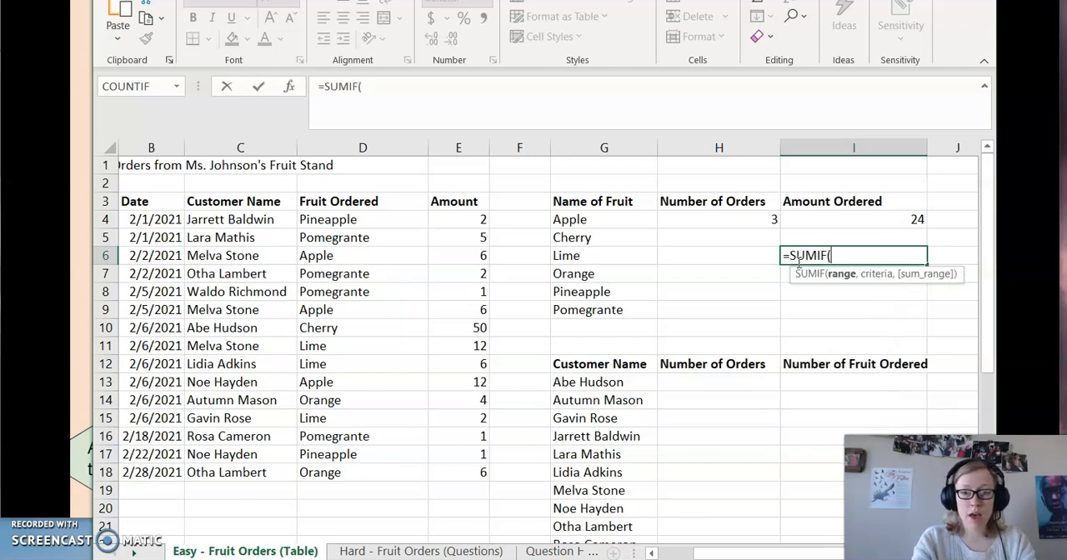
{"action": "left_click_drag", "start_coordinate": [354, 220], "coordinate": [344, 484]}
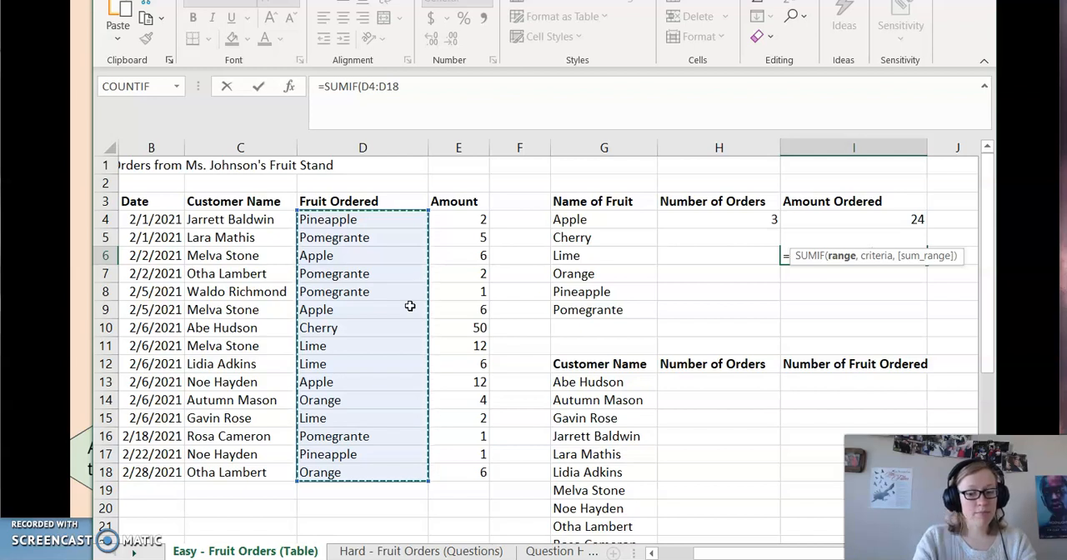
Complete the I6 formula with G6 as the criteria and E4:E18 as the sum range.
{"action": "type", "text": ","}
{"action": "left_click", "coordinate": [607, 255]}
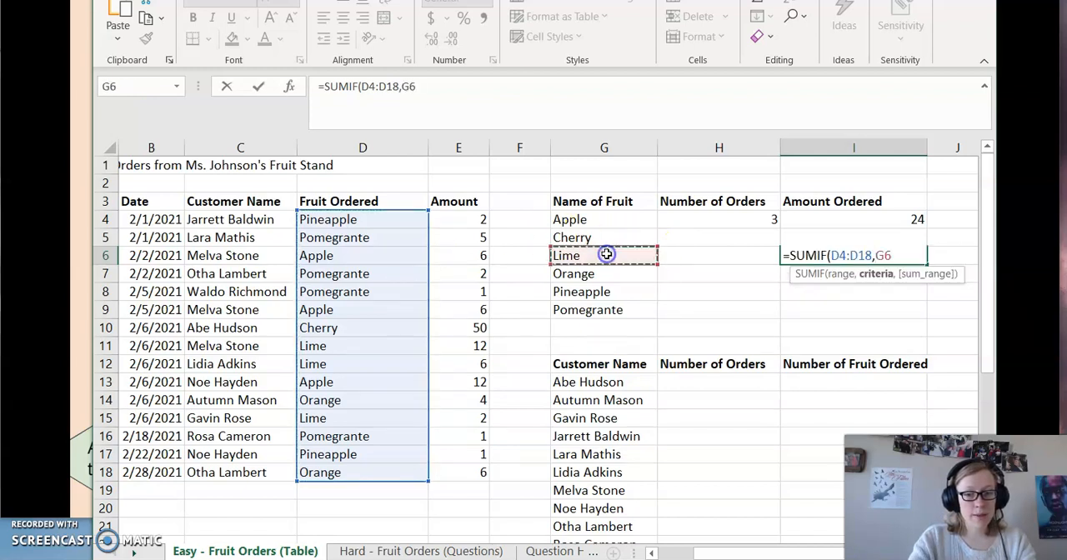
{"action": "type", "text": ","}
{"action": "left_click_drag", "start_coordinate": [469, 221], "coordinate": [471, 473]}
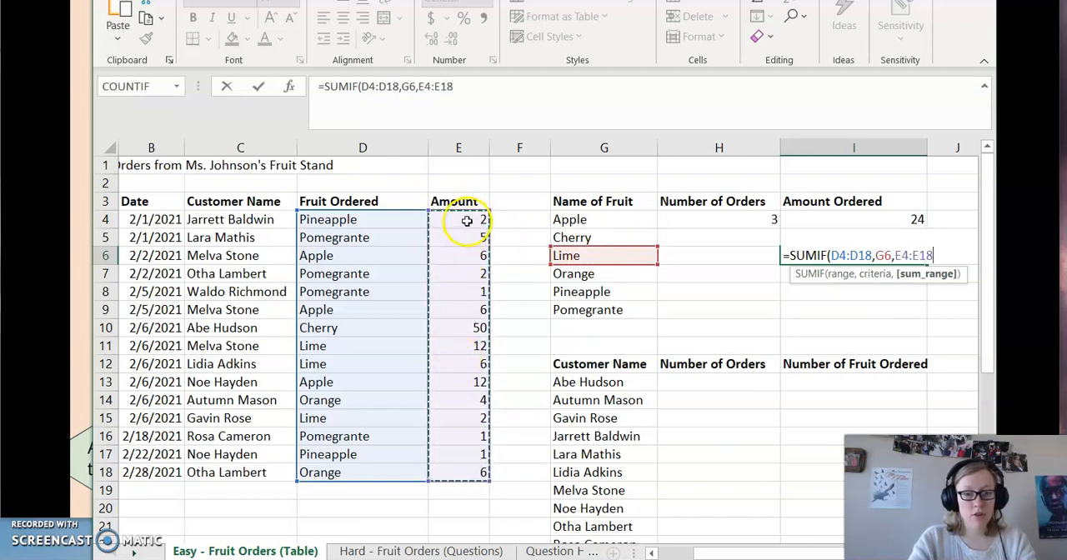
{"action": "type", "text": ")"}
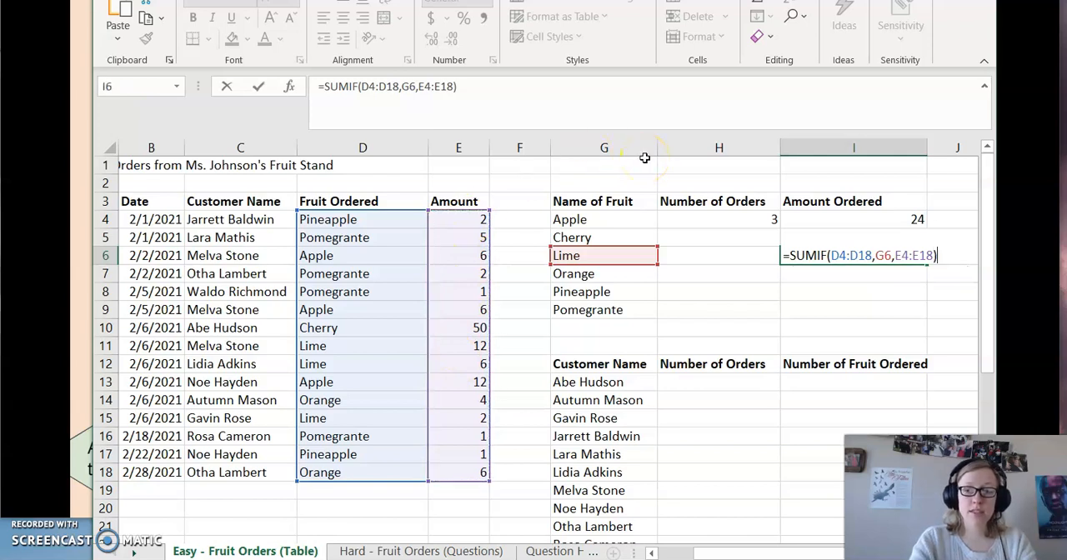
{"action": "key", "text": "Return"}
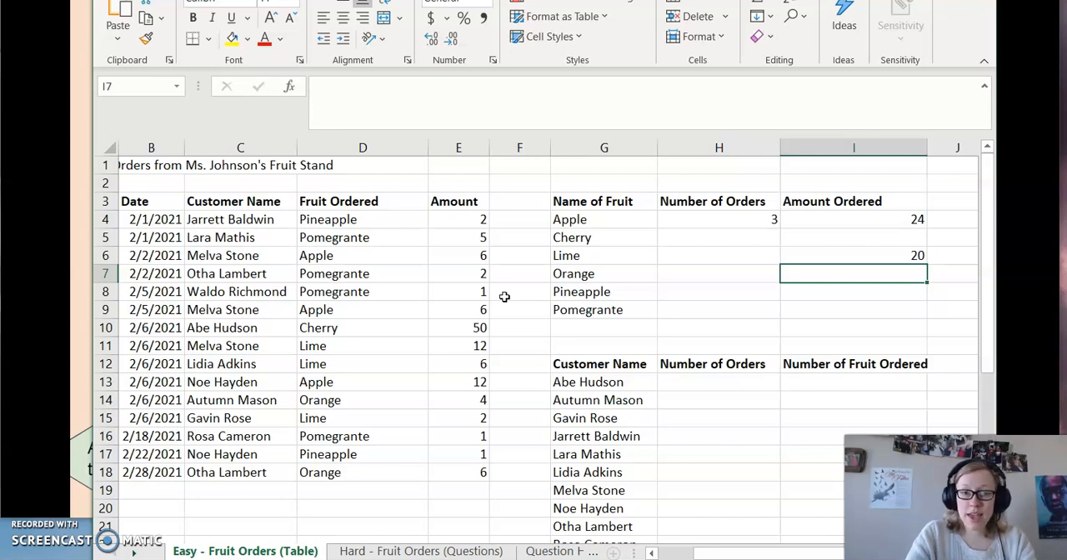
Enter the heading "Total number of fruit sold for orders that were fewer than 10" in cell K3.
{"action": "scroll", "coordinate": [505, 297], "scroll_direction": "right", "scroll_amount": 2}
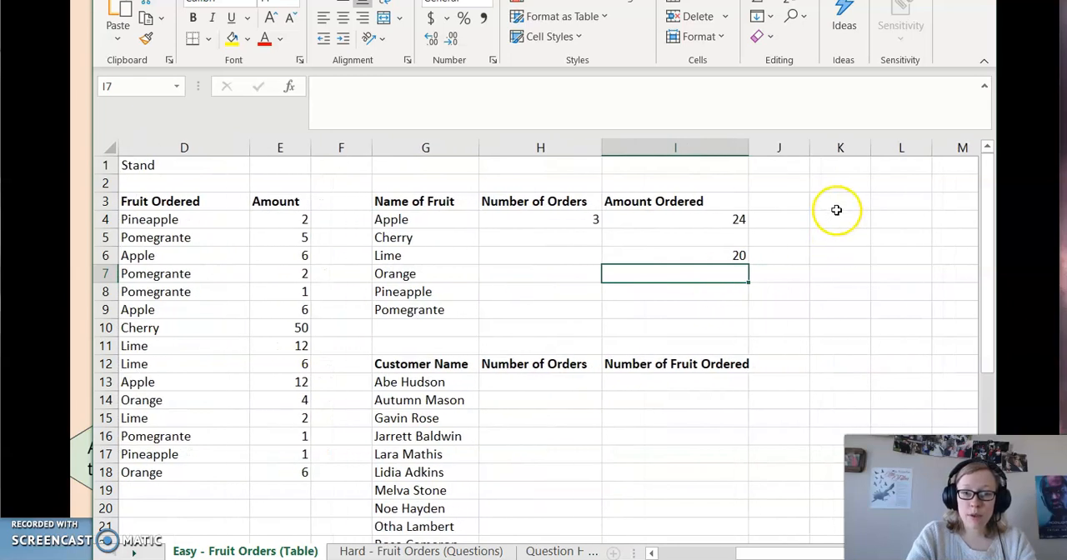
{"action": "left_click", "coordinate": [836, 209]}
{"action": "type", "text": "tO"}
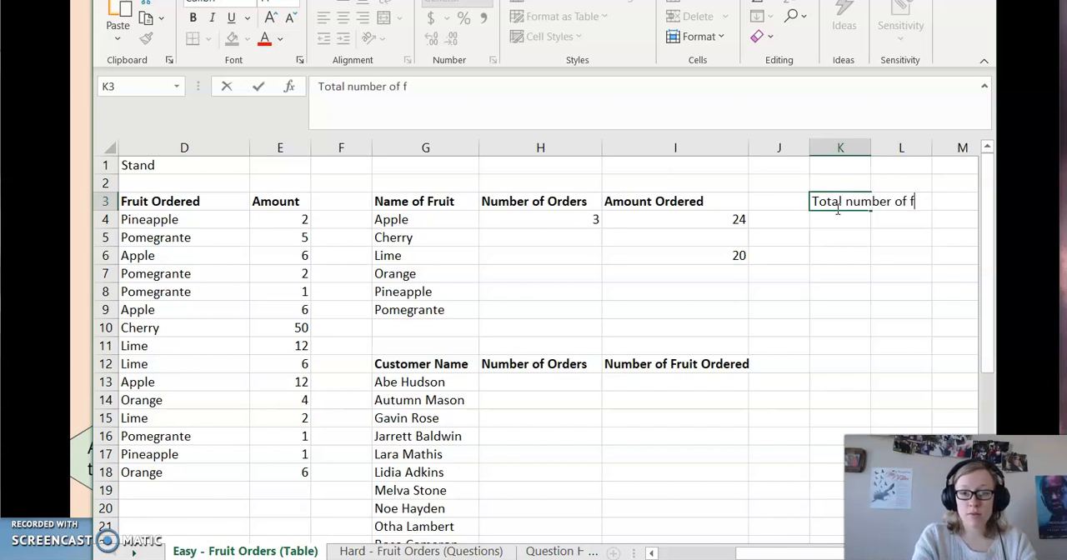
{"action": "type", "text": "for"}
{"action": "type", "text": "ers"}
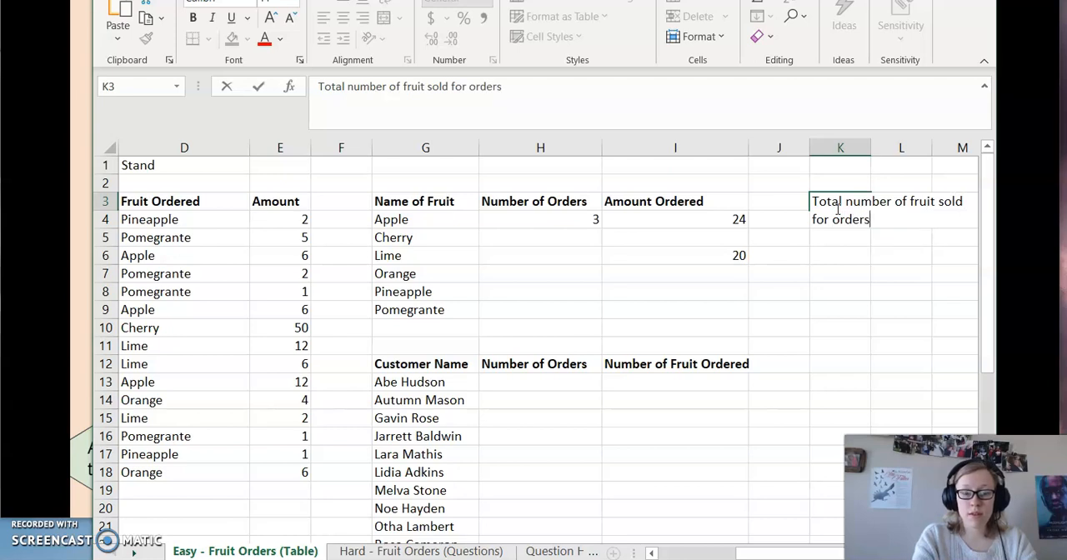
{"action": "type", "text": " that had"}
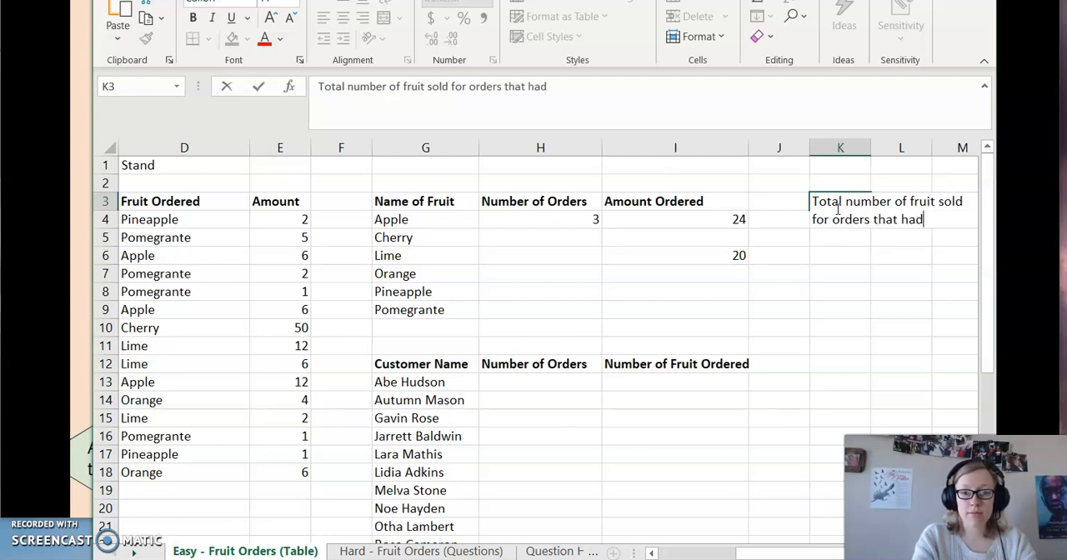
{"action": "key", "text": "BackSpace"}
{"action": "key", "text": "BackSpace"}
{"action": "key", "text": "BackSpace"}
{"action": "key", "text": "BackSpace"}
{"action": "key", "text": "BackSpace"}
{"action": "type", "text": "were"}
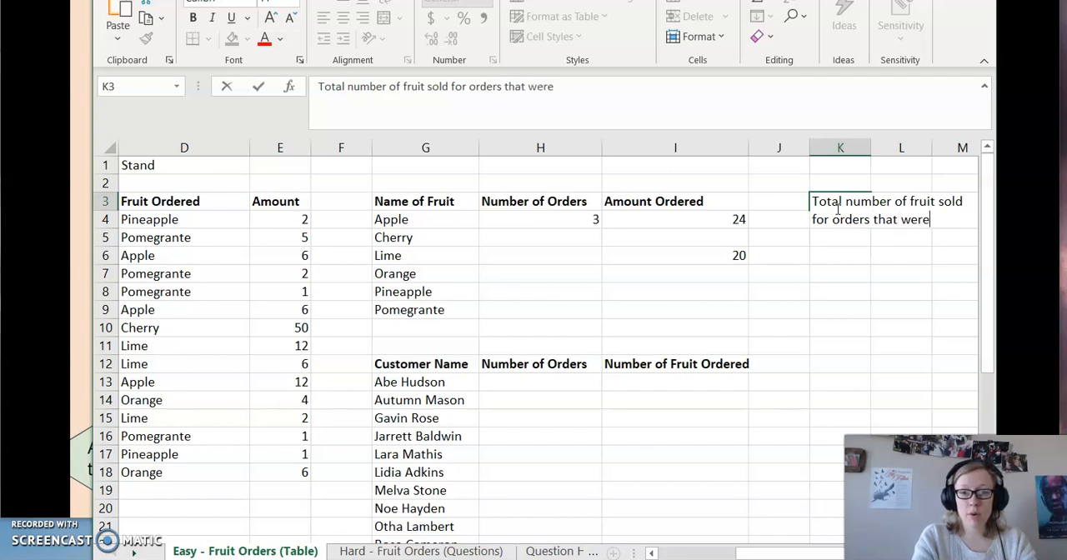
{"action": "type", "text": " fewer than 10"}
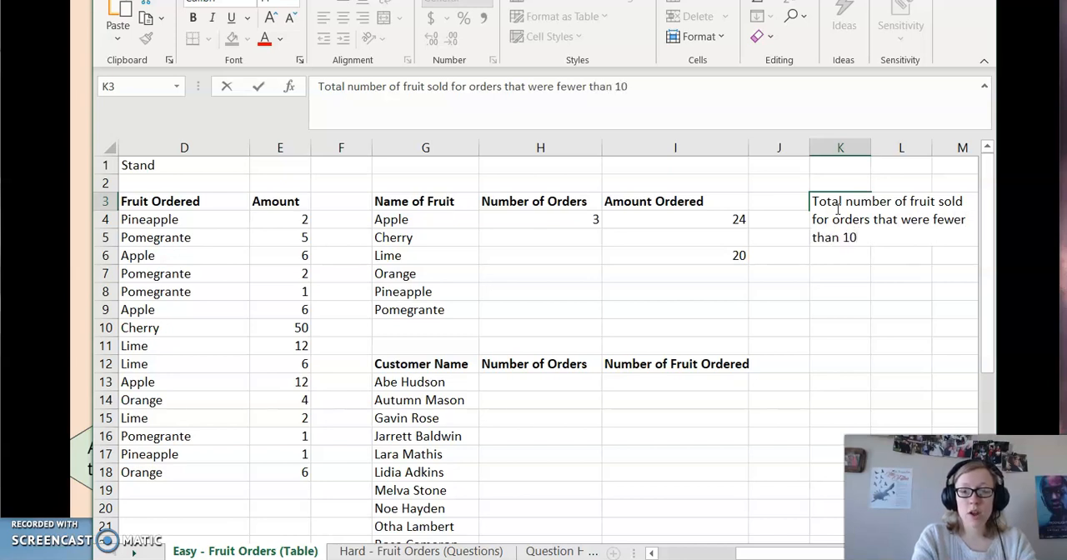
{"action": "key", "text": "Return"}
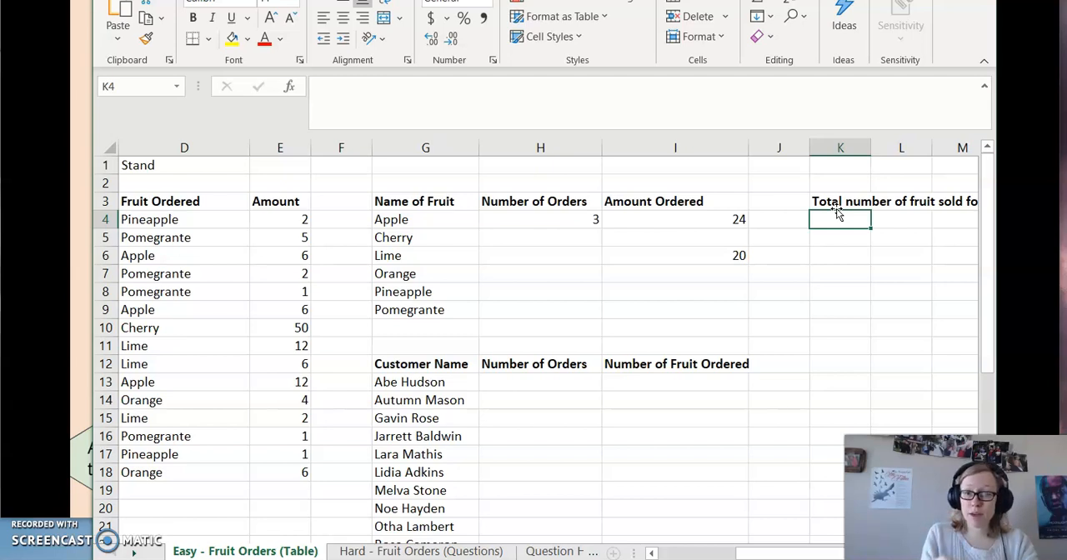
{"action": "type", "text": "=SUMIF"}
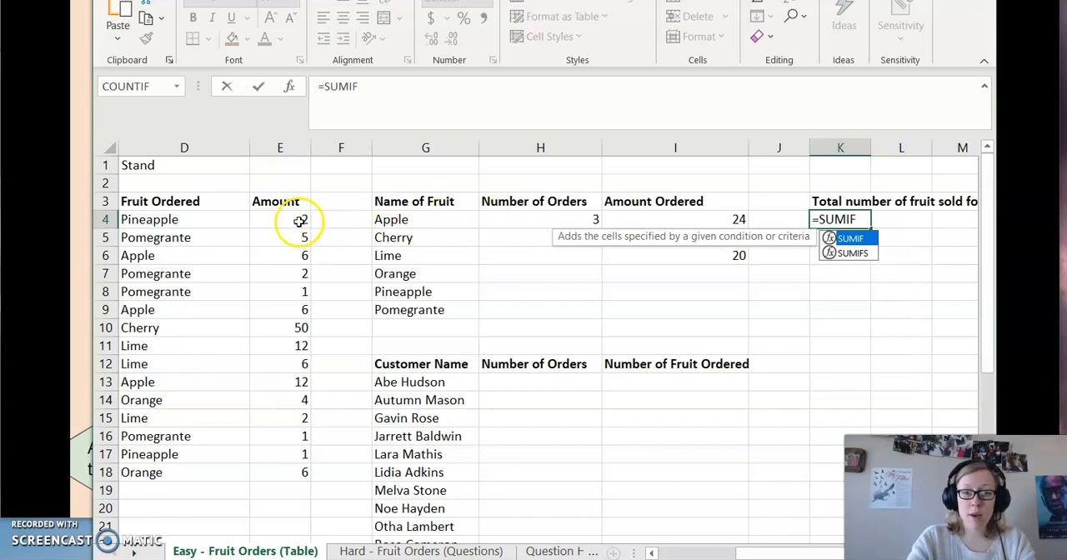
{"action": "mouse_move", "coordinate": [293, 221]}
{"action": "left_mouse_down"}
{"action": "mouse_move", "coordinate": [289, 400]}
{"action": "mouse_move", "coordinate": [295, 215]}
{"action": "left_mouse_up"}
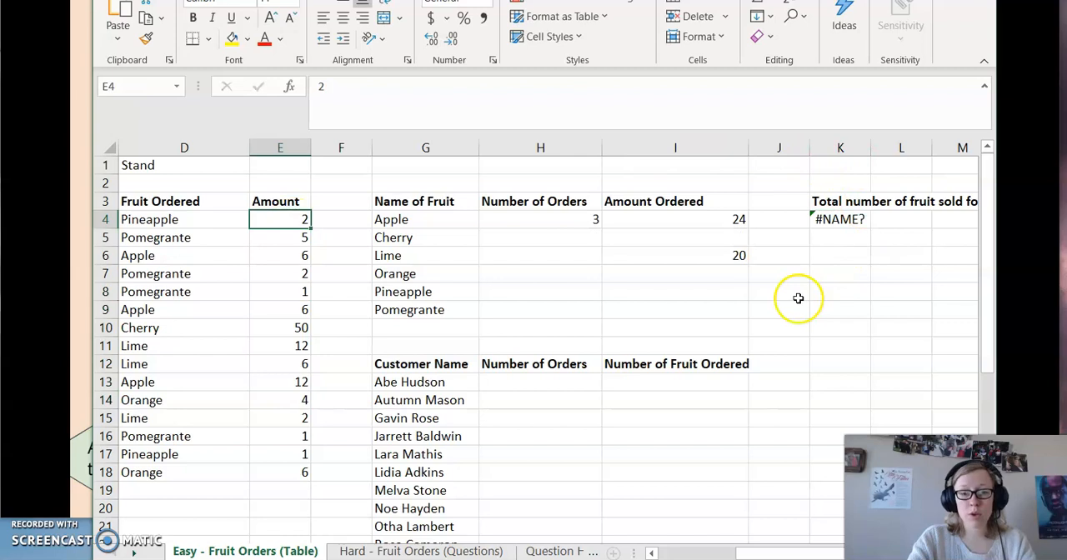
{"action": "key", "text": "ctrl+z"}
Try to enter the formula =SUMIF(E4:E18,<10) in cell K4 to total the orders of fewer than 10 fruit.
{"action": "type", "text": "=S"}
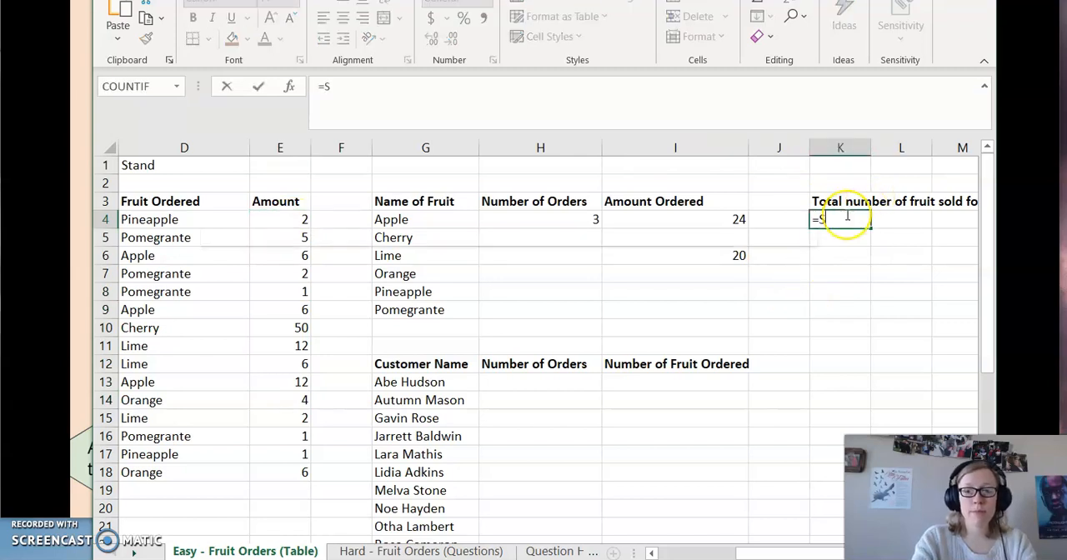
{"action": "type", "text": "umif"}
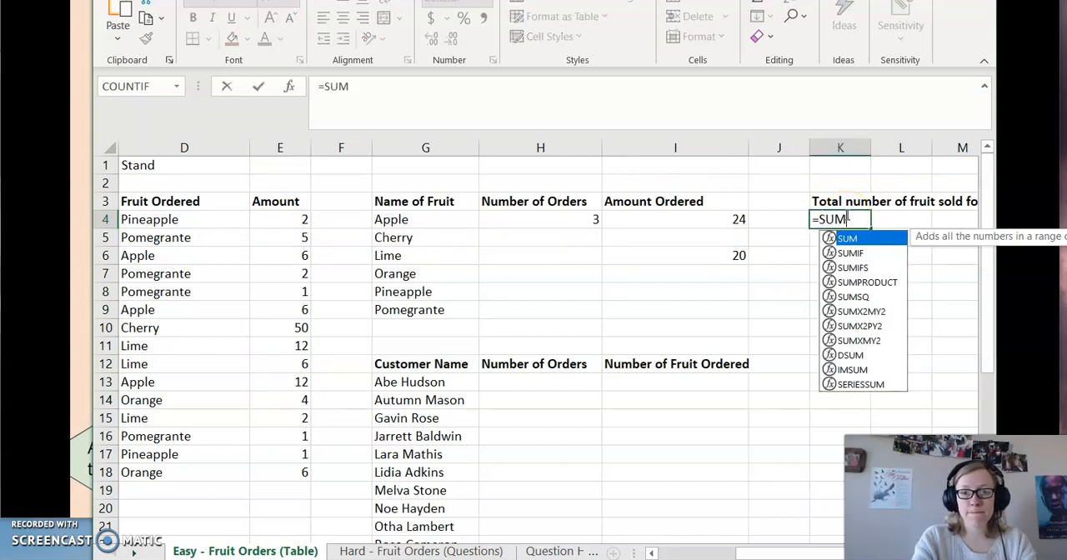
{"action": "key", "text": "Tab"}
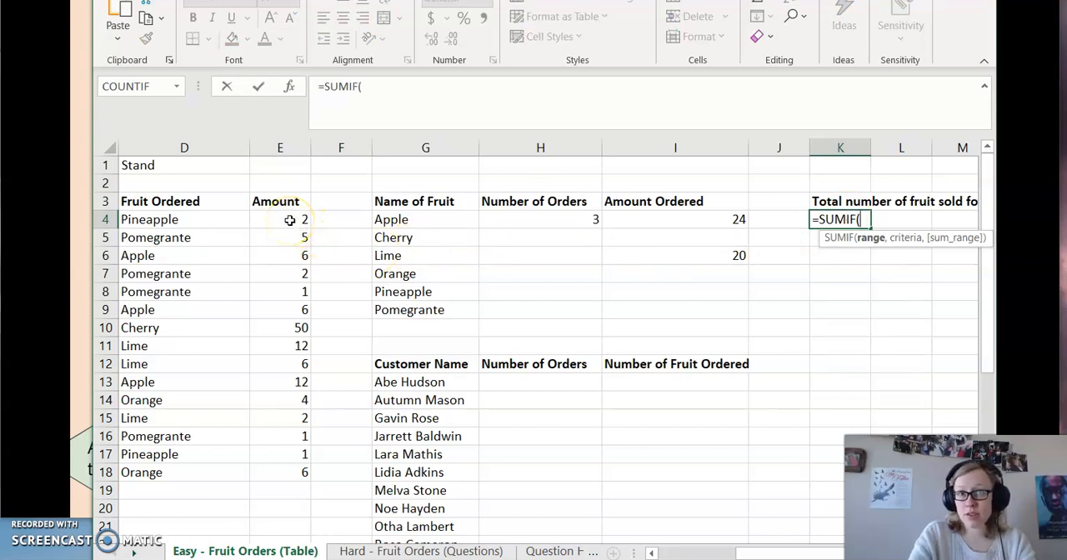
{"action": "left_click_drag", "start_coordinate": [289, 218], "coordinate": [280, 472]}
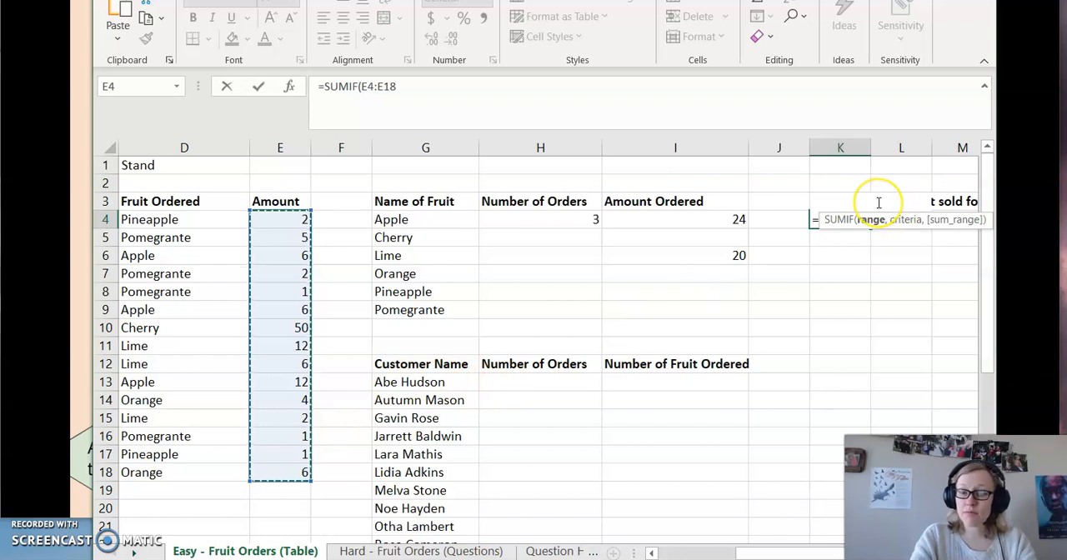
{"action": "type", "text": ",<"}
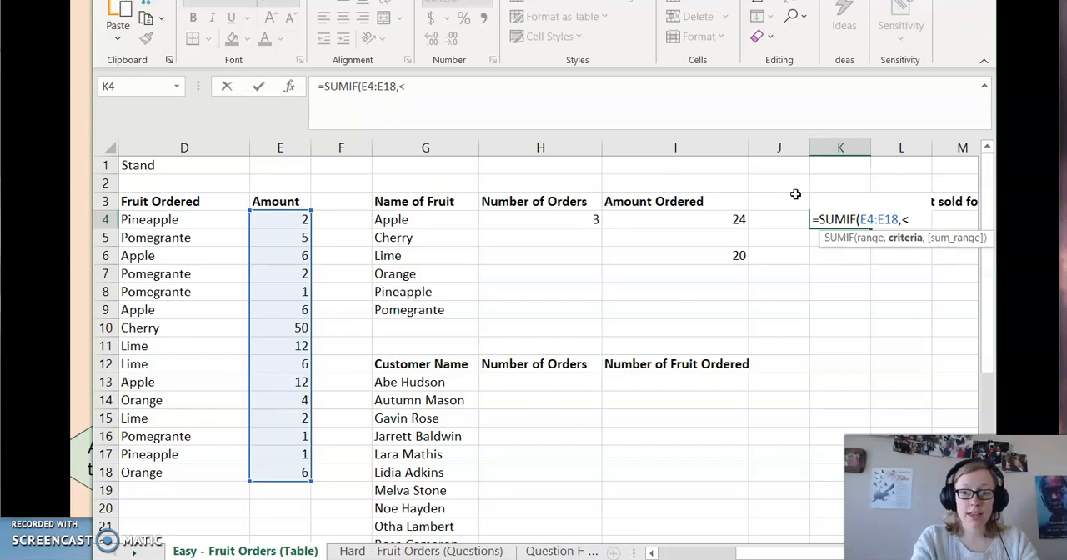
{"action": "type", "text": "10"}
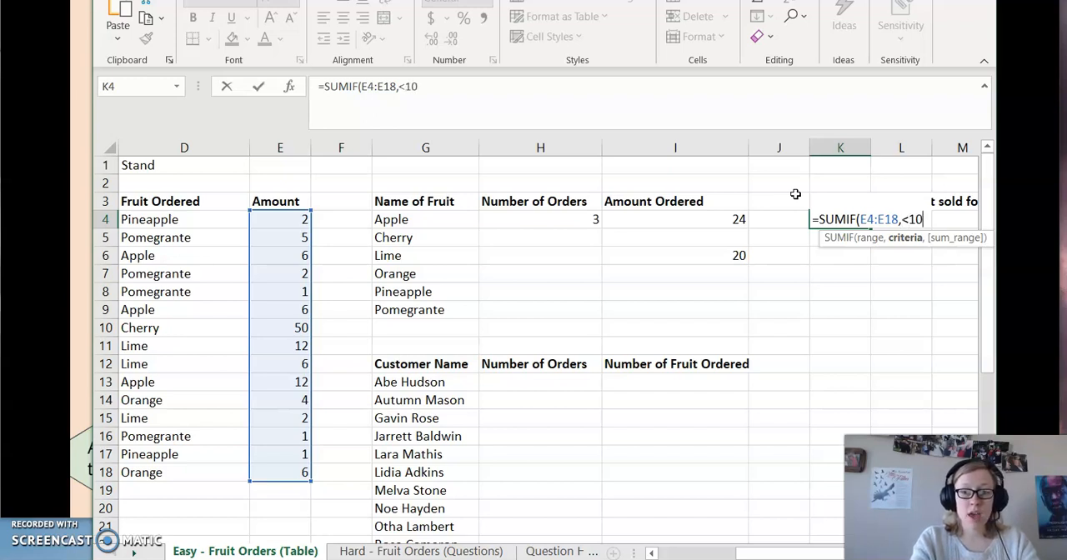
{"action": "type", "text": ")"}
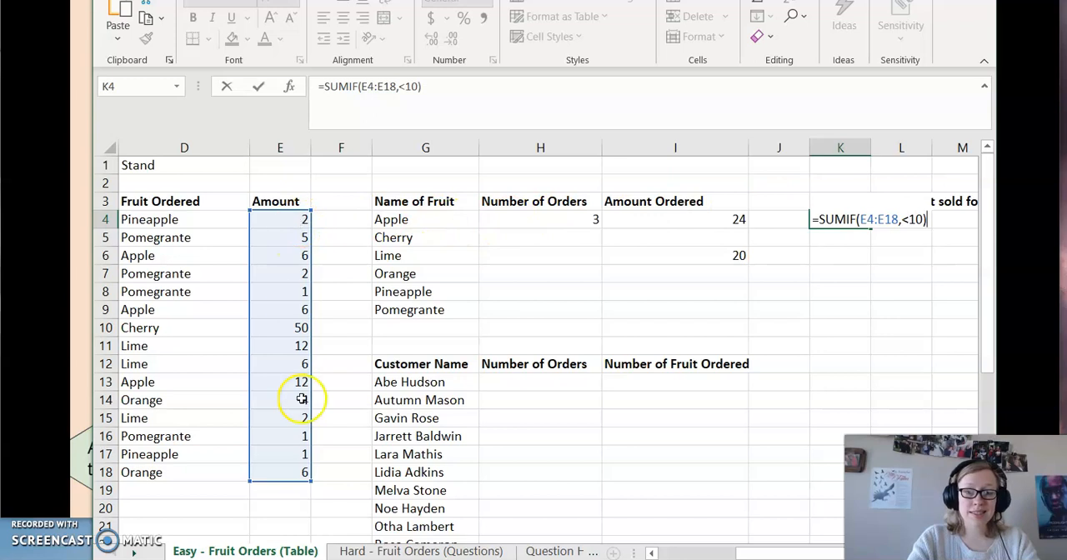
{"action": "key", "text": "Return"}
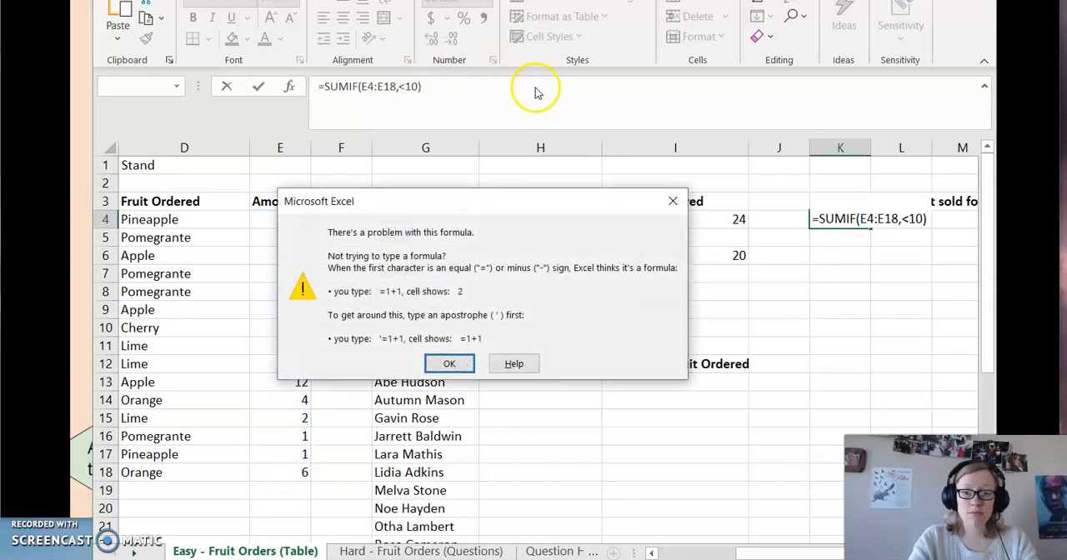
Correct the K4 formula by enclosing the criterion <10 in double quotation marks.
{"action": "left_click", "coordinate": [451, 363]}
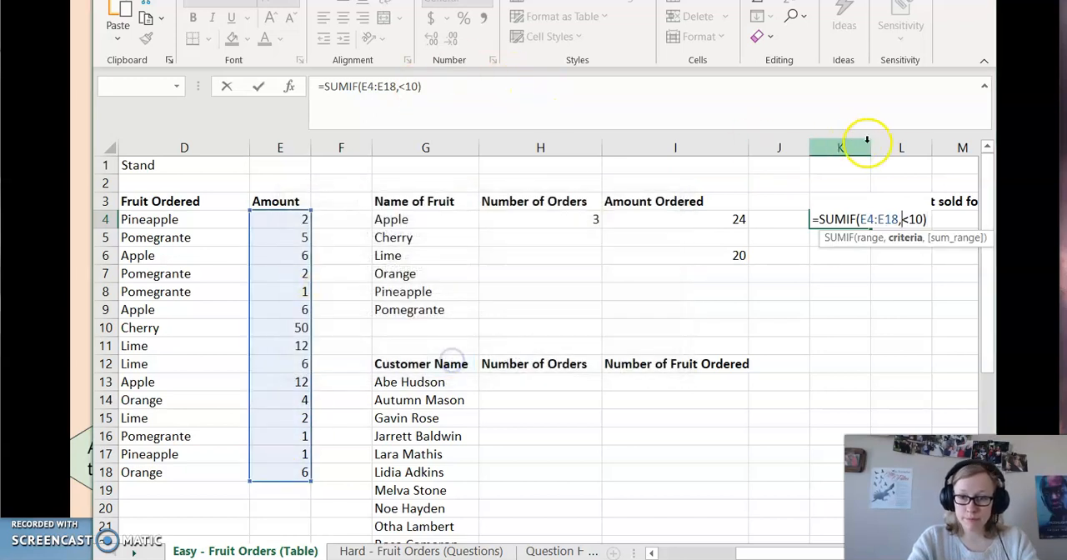
{"action": "left_click", "coordinate": [908, 220]}
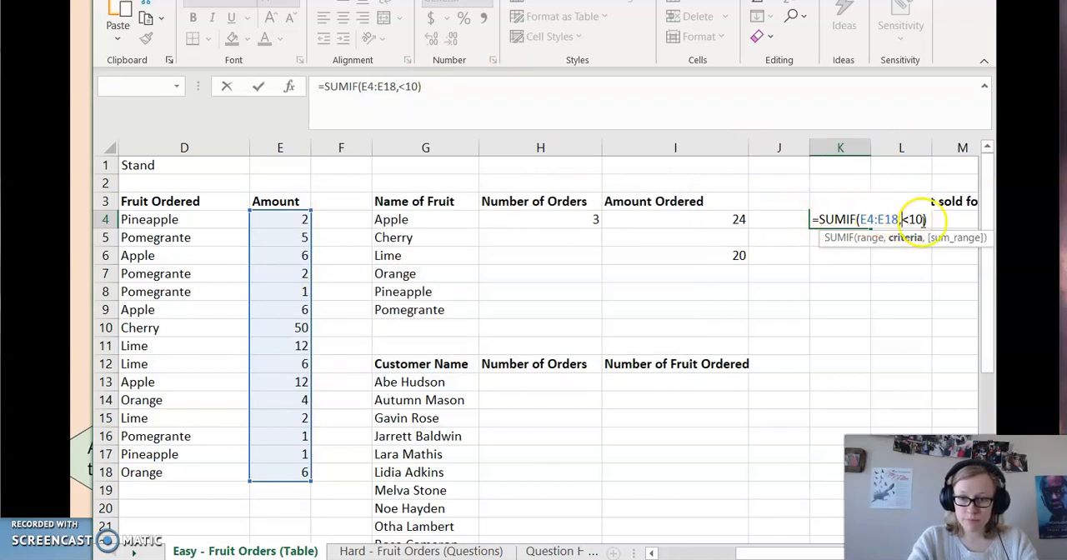
{"action": "type", "text": "\""}
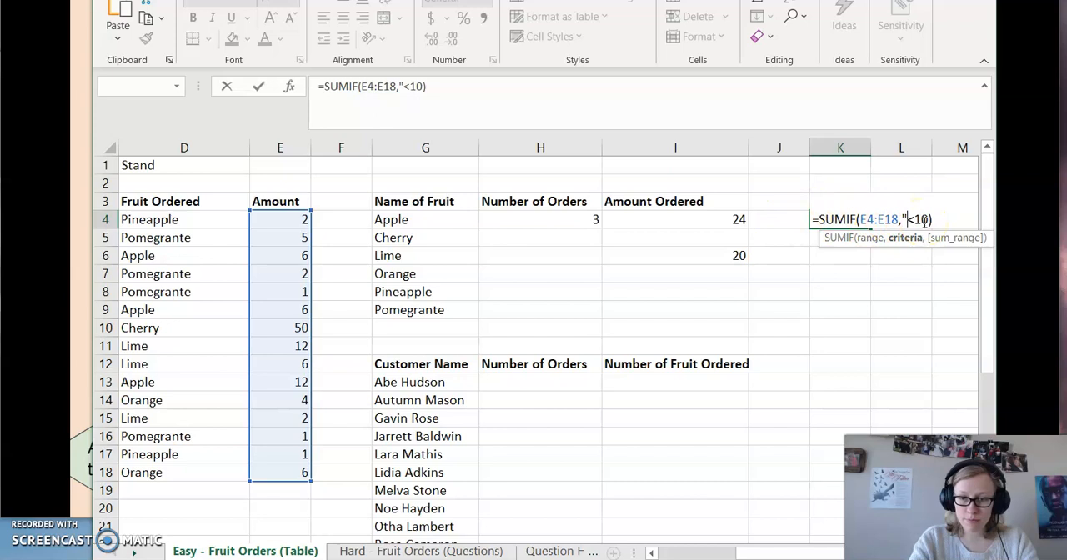
{"action": "left_click", "coordinate": [930, 219]}
{"action": "type", "text": "\""}
{"action": "key", "text": "Return"}
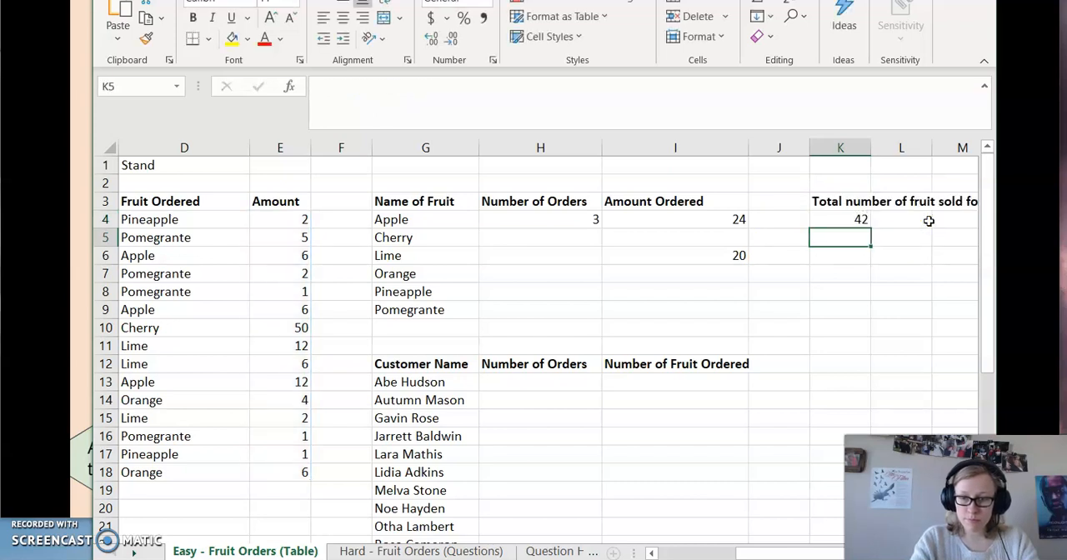
Check the K4 formula against the individual order amounts in E4:E18 to see which ones meet the criterion.
{"action": "left_click", "coordinate": [850, 220]}
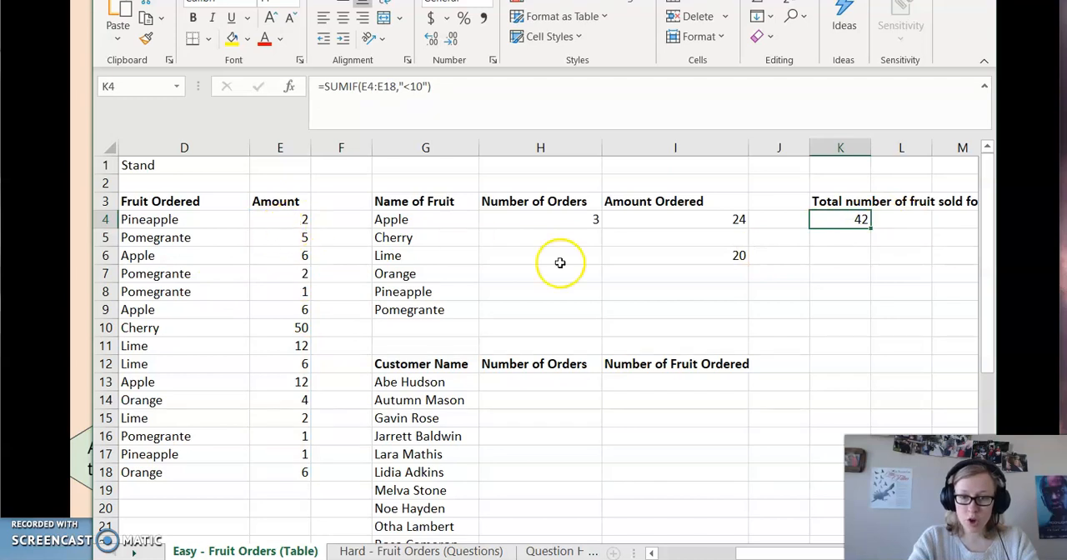
{"action": "left_click", "coordinate": [299, 221]}
{"action": "left_click", "coordinate": [299, 240]}
{"action": "left_click", "coordinate": [298, 258]}
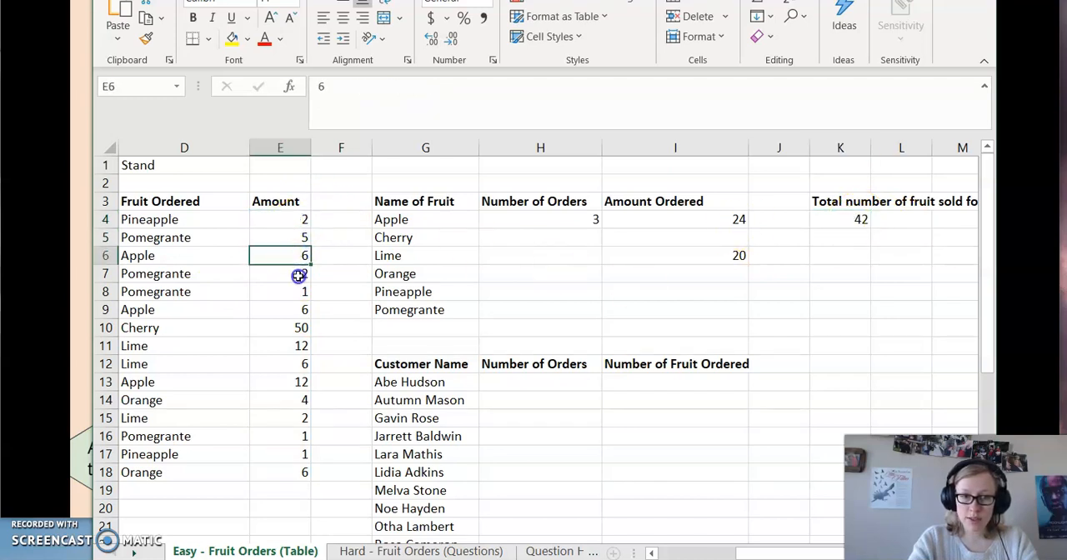
{"action": "left_click", "coordinate": [299, 276]}
{"action": "left_click", "coordinate": [298, 294]}
{"action": "left_click", "coordinate": [288, 222]}
{"action": "key", "text": "Down"}
{"action": "key", "text": "Down"}
{"action": "key", "text": "Down"}
{"action": "key", "text": "Down"}
{"action": "key", "text": "Down"}
{"action": "key", "text": "Down"}
{"action": "key", "text": "Down"}
{"action": "key", "text": "Down"}
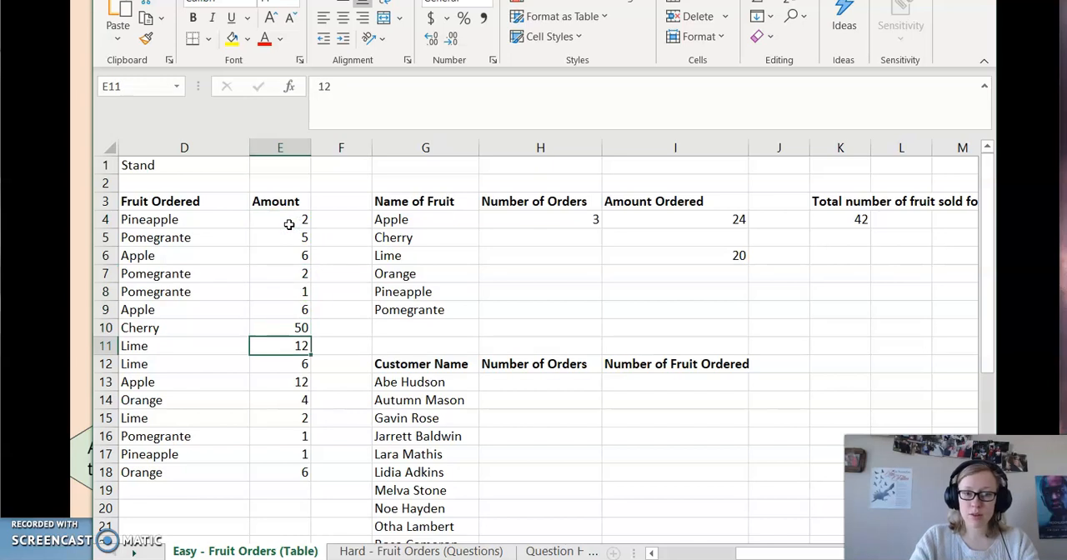
{"action": "key", "text": "Down"}
{"action": "key", "text": "Down"}
{"action": "key", "text": "Down"}
{"action": "key", "text": "Down"}
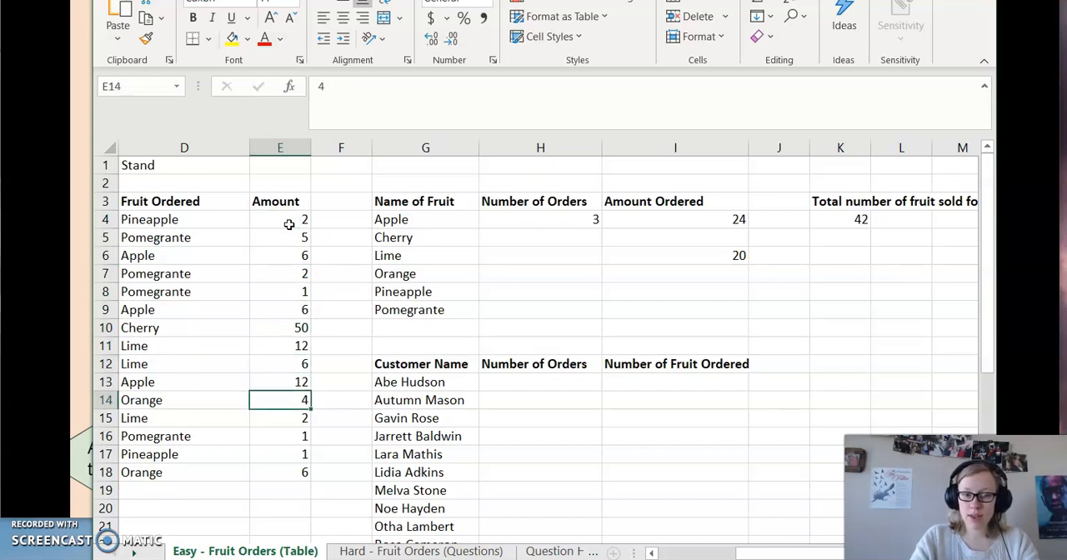
{"action": "key", "text": "Down"}
{"action": "key", "text": "Down"}
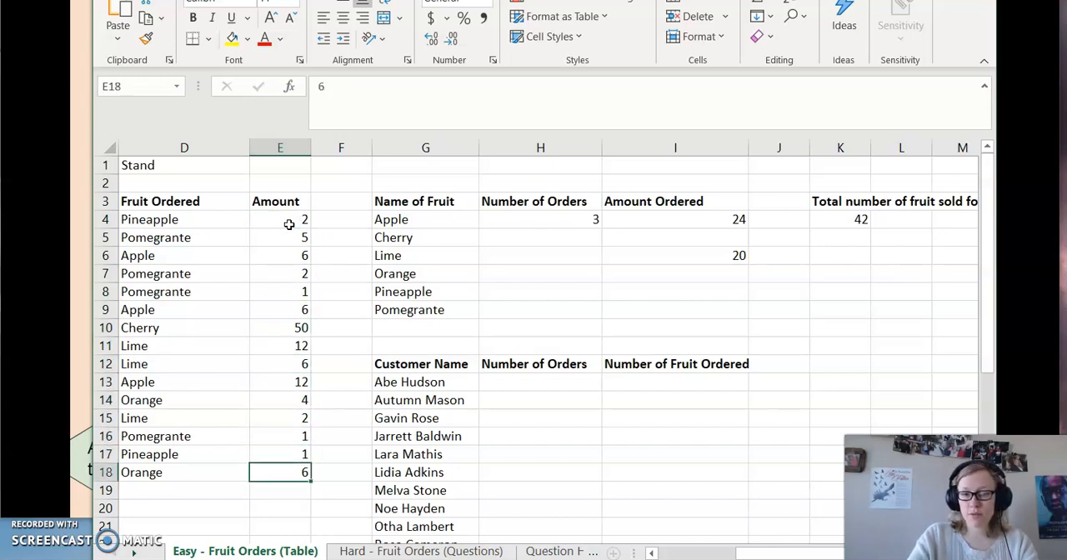
{"action": "left_click", "coordinate": [858, 225]}
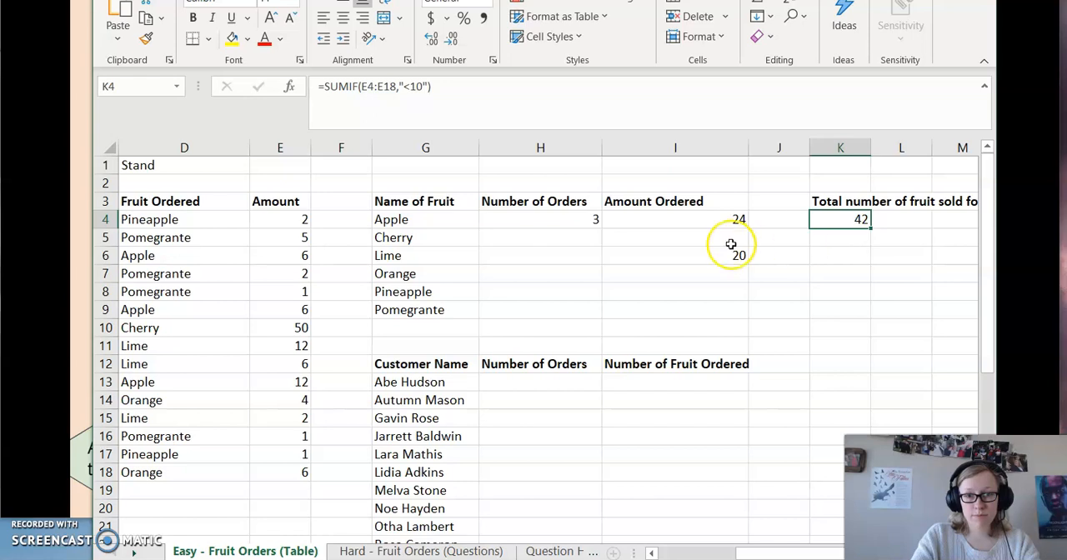
Compare the I4 formula, including its G4 criteria, fruit range and amount range, with the K4 formula that has no separate sum range.
{"action": "scroll", "coordinate": [731, 245], "scroll_direction": "left", "scroll_amount": 1}
{"action": "scroll", "coordinate": [731, 244], "scroll_direction": "right", "scroll_amount": 1}
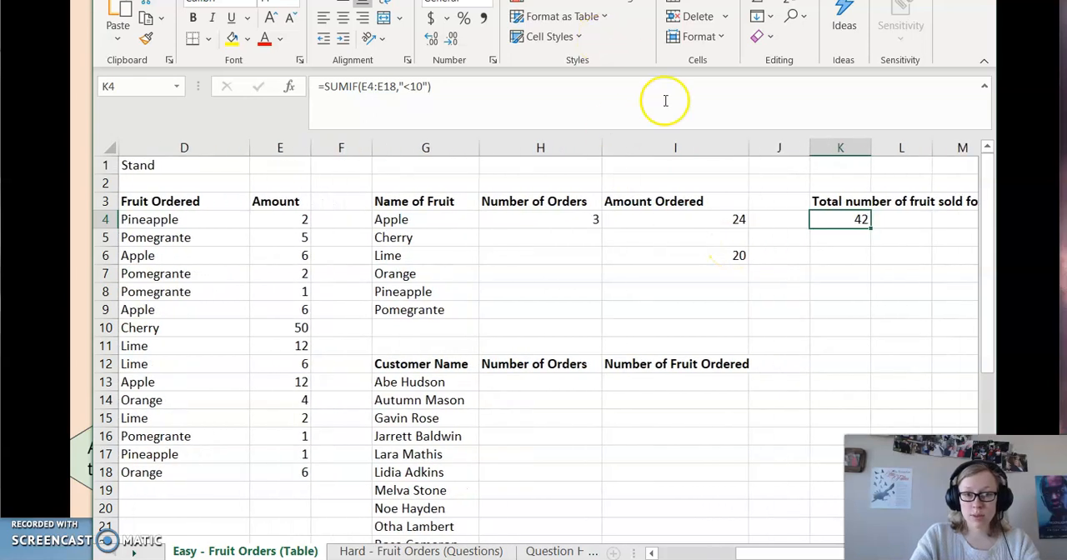
{"action": "left_click", "coordinate": [717, 233]}
{"action": "left_click", "coordinate": [696, 223]}
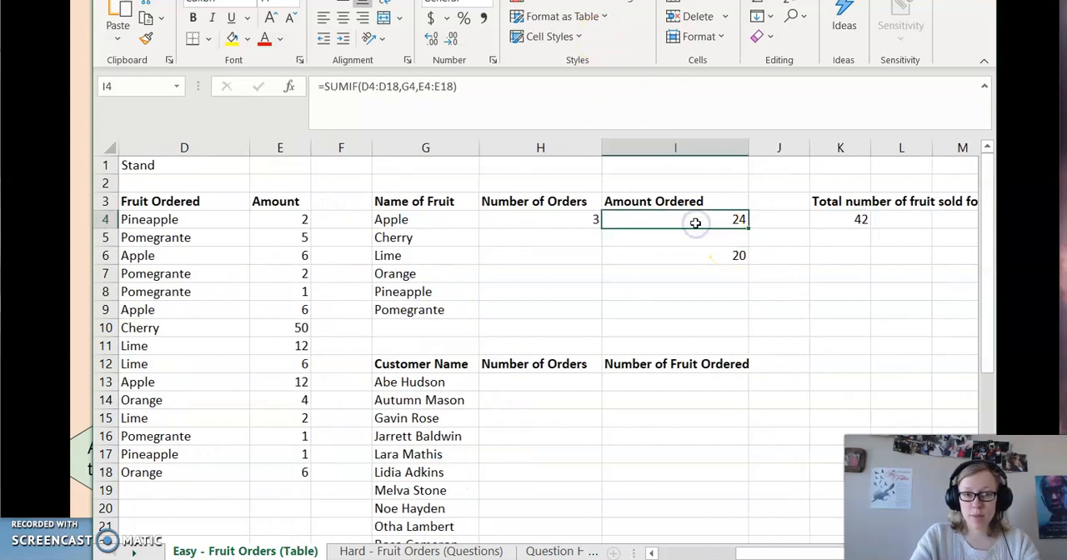
{"action": "scroll", "coordinate": [616, 239], "scroll_direction": "left", "scroll_amount": 2}
{"action": "scroll", "coordinate": [615, 239], "scroll_direction": "left", "scroll_amount": 1}
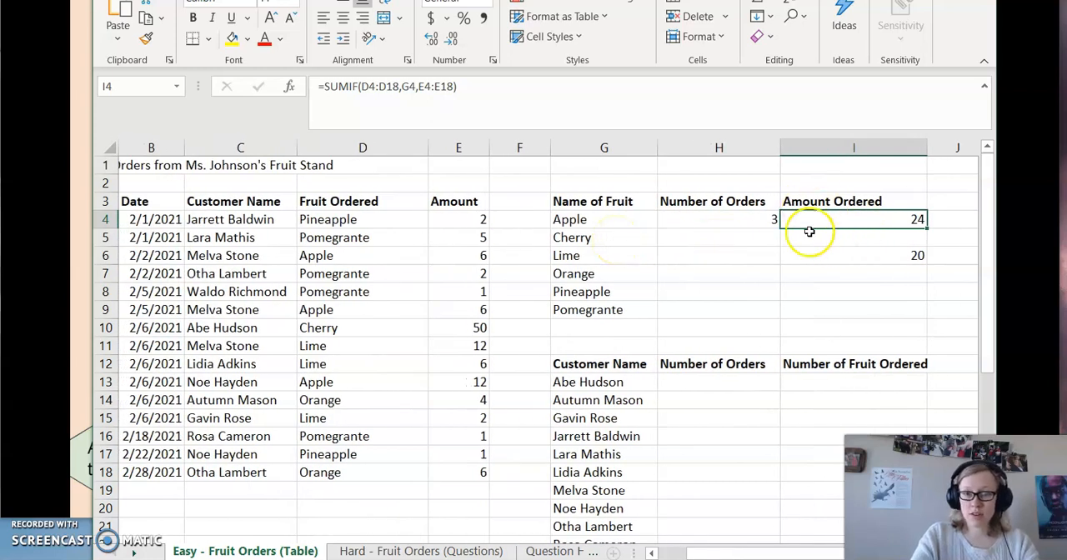
{"action": "left_click", "coordinate": [584, 220]}
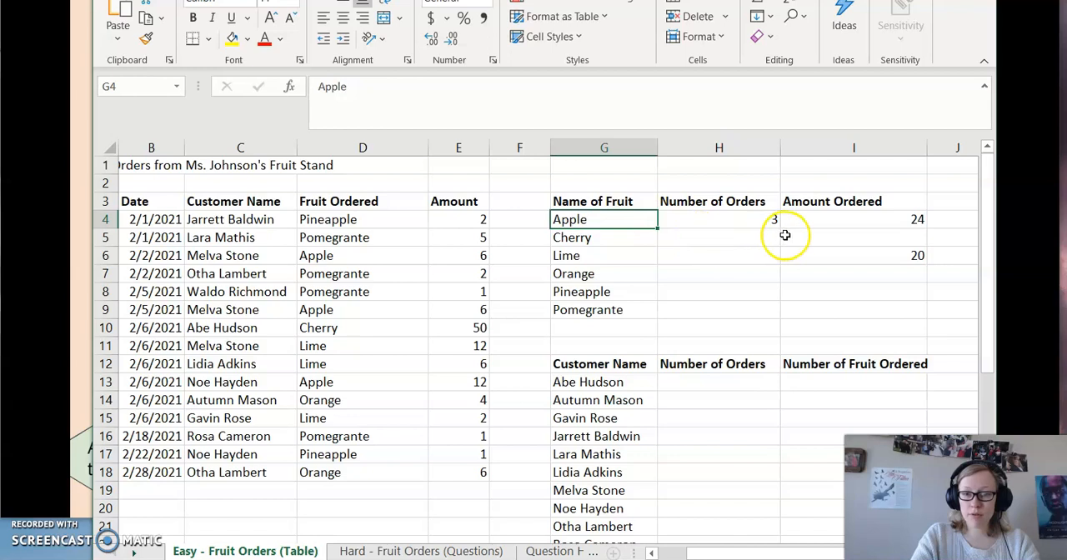
{"action": "left_click", "coordinate": [821, 223]}
{"action": "left_click_drag", "start_coordinate": [310, 219], "coordinate": [330, 489]}
{"action": "left_click_drag", "start_coordinate": [484, 219], "coordinate": [479, 473]}
{"action": "scroll", "coordinate": [713, 310], "scroll_direction": "right", "scroll_amount": 2}
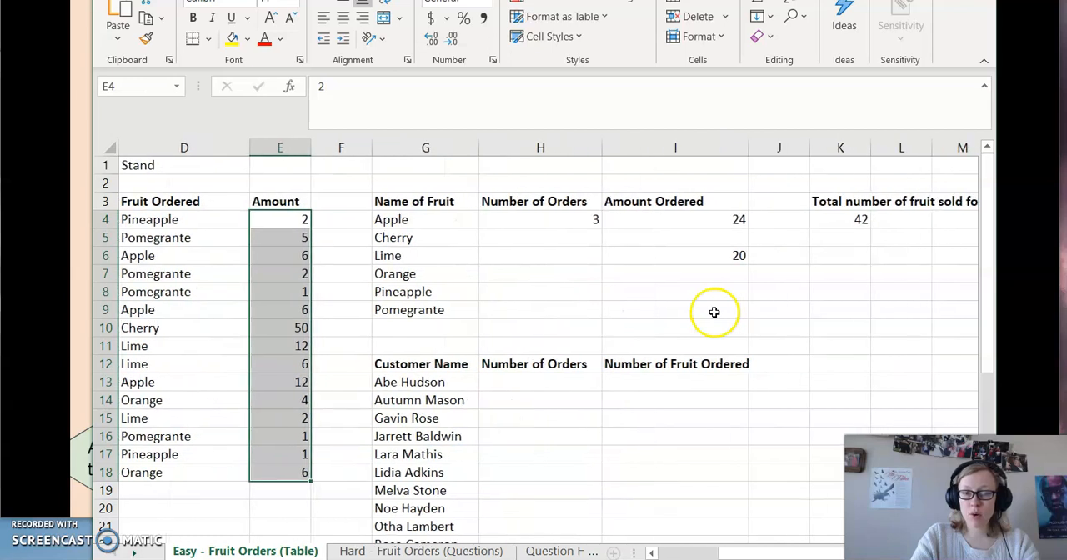
{"action": "left_click", "coordinate": [821, 220]}
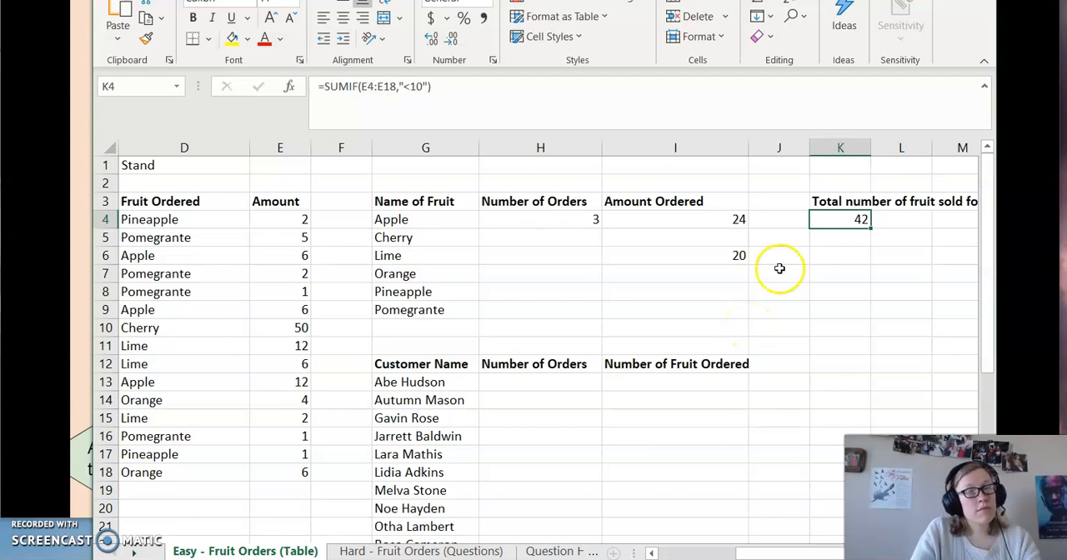
{"action": "left_click", "coordinate": [846, 241]}
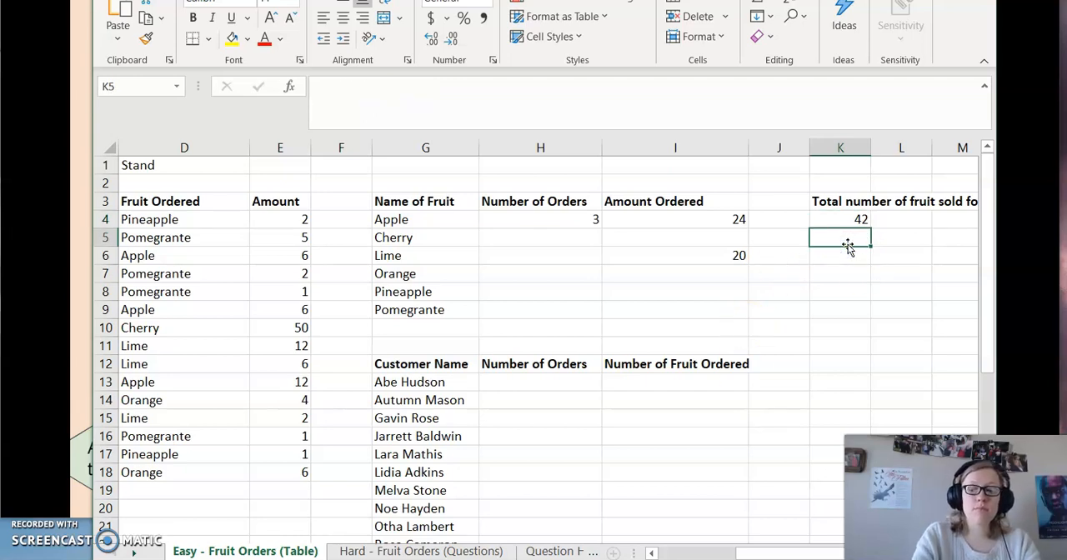